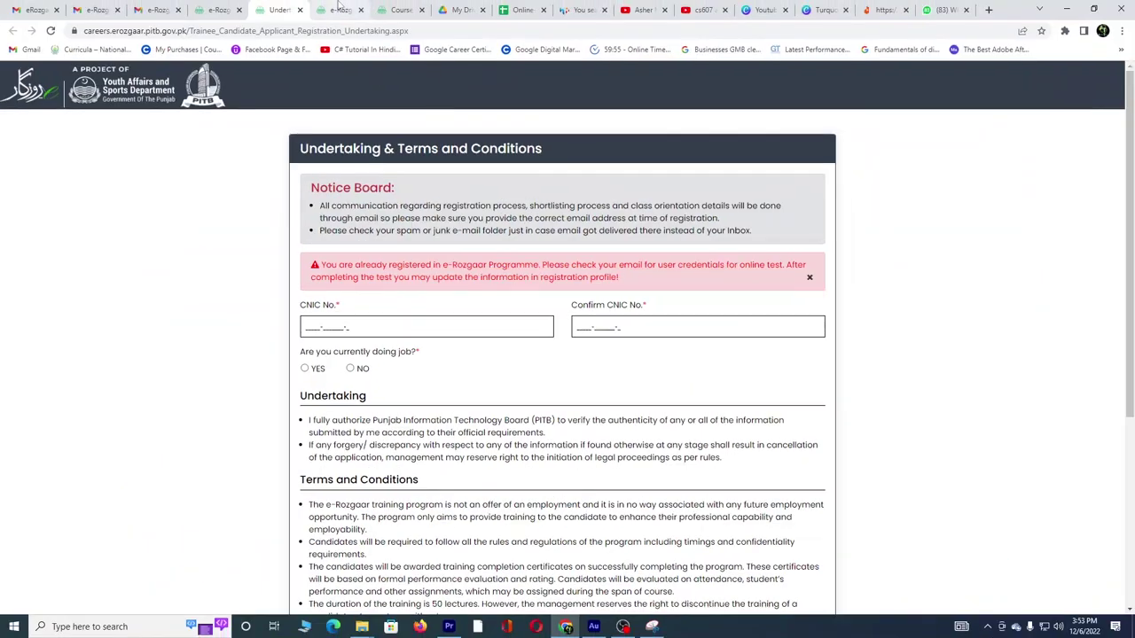
Show the Candidate Sign In page and mark its CNIC, password and password recovery fields
left_click(338, 7)
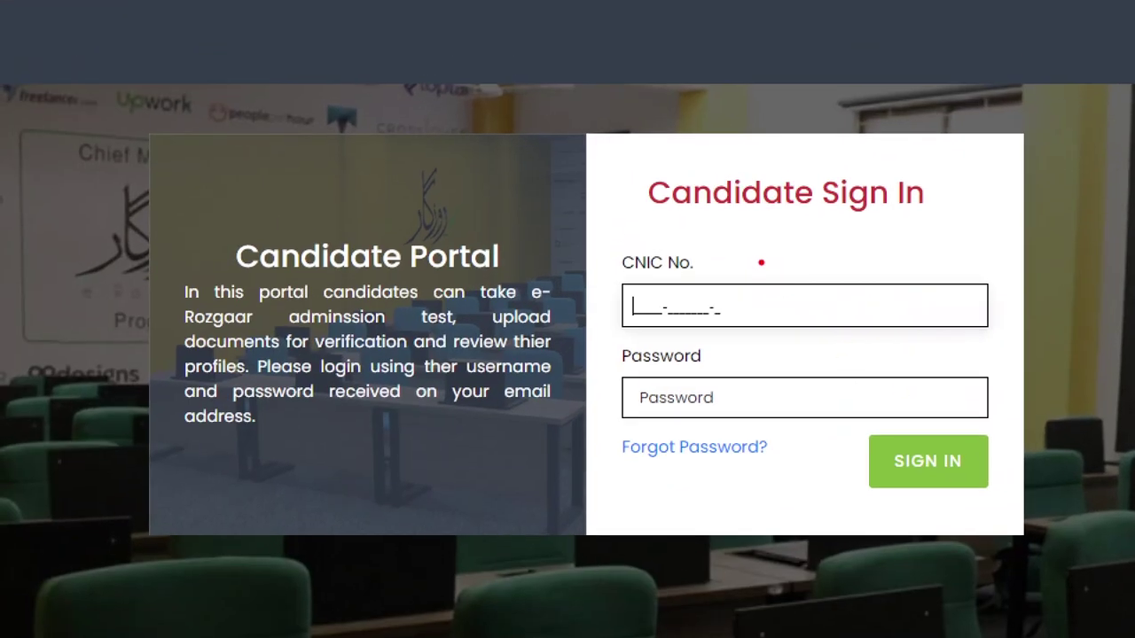
mouse_move(758, 258)
left_mouse_down()
mouse_move(766, 275)
mouse_move(798, 253)
left_mouse_up()
left_click_drag(749, 350, 807, 337)
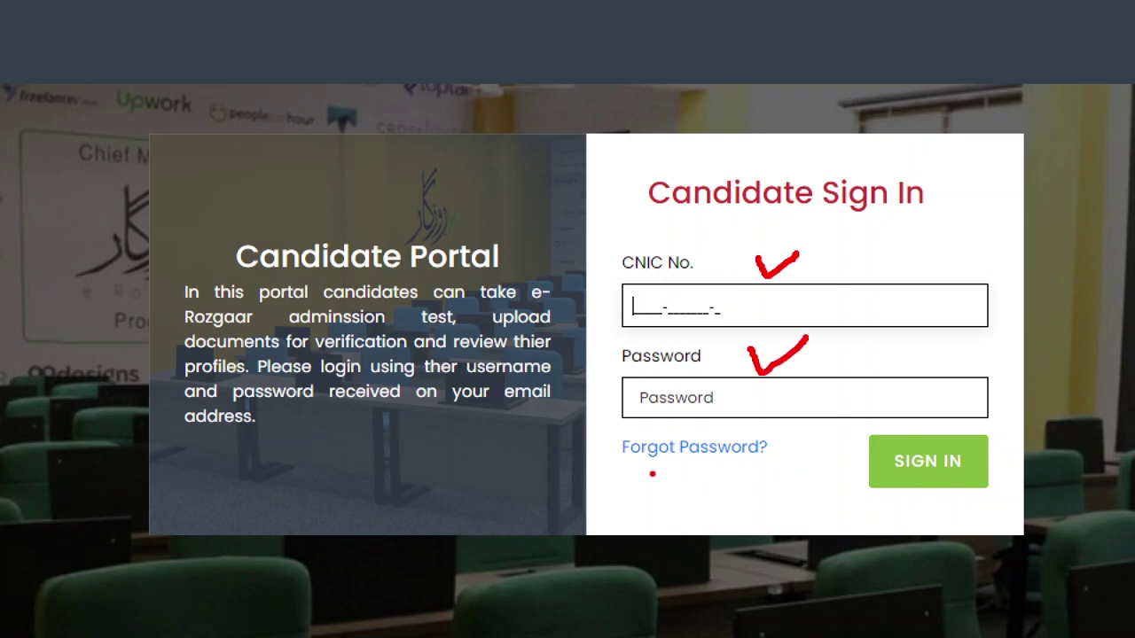
left_click_drag(619, 471, 791, 470)
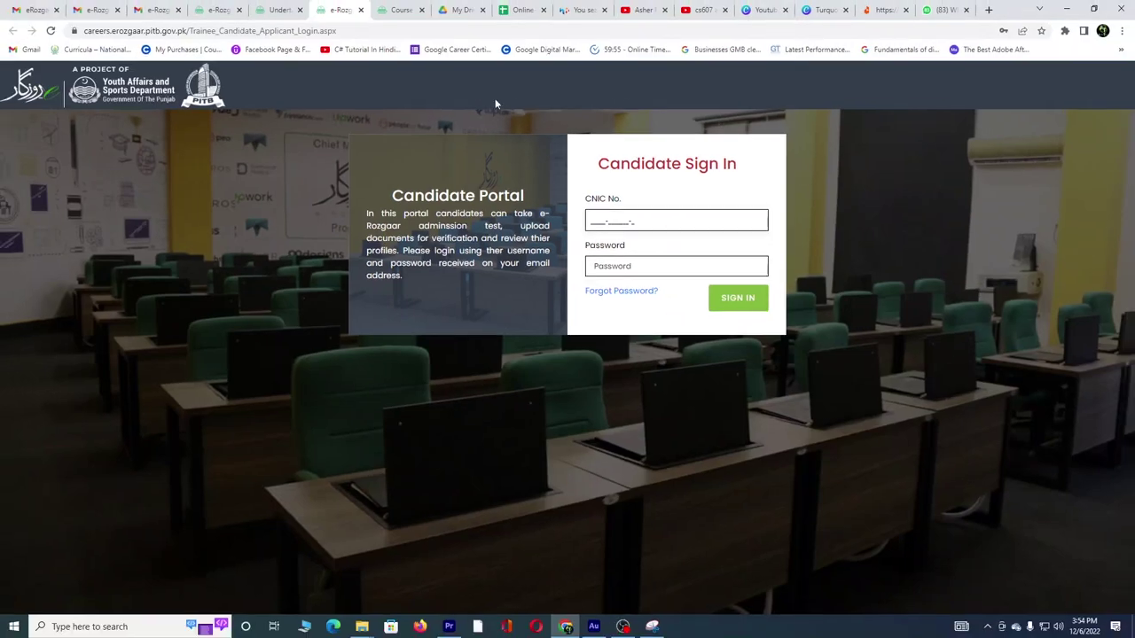
Return to the Change Center & Course Track form and mark the Notice Board advice about the nearest center
left_click(399, 9)
scroll(452, 224, "up", 3)
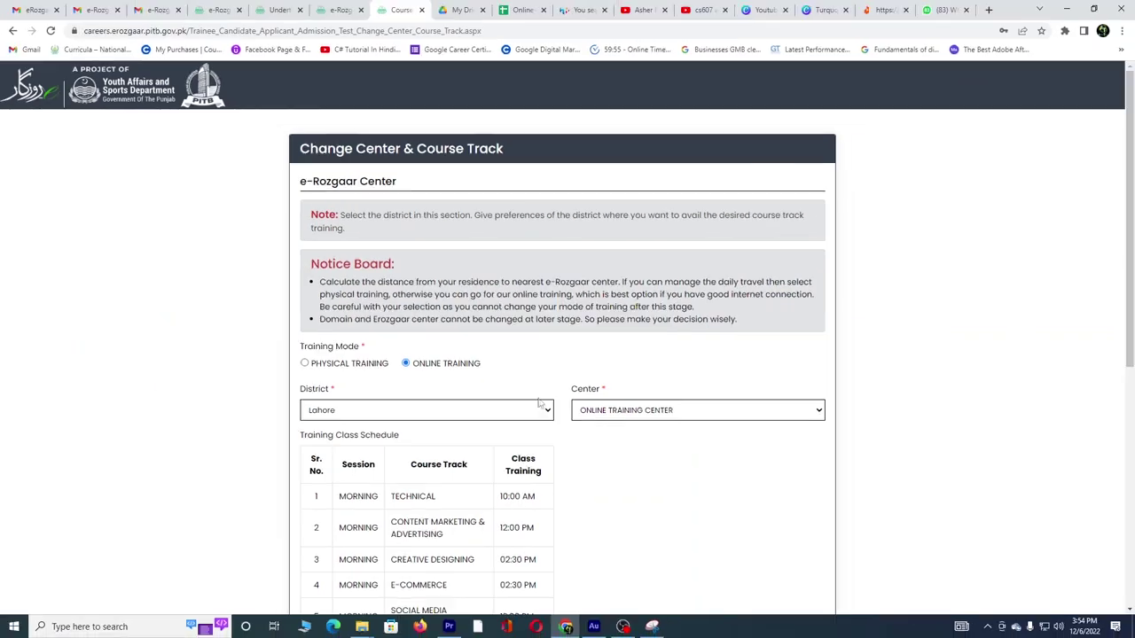
scroll(749, 343, "down", 1)
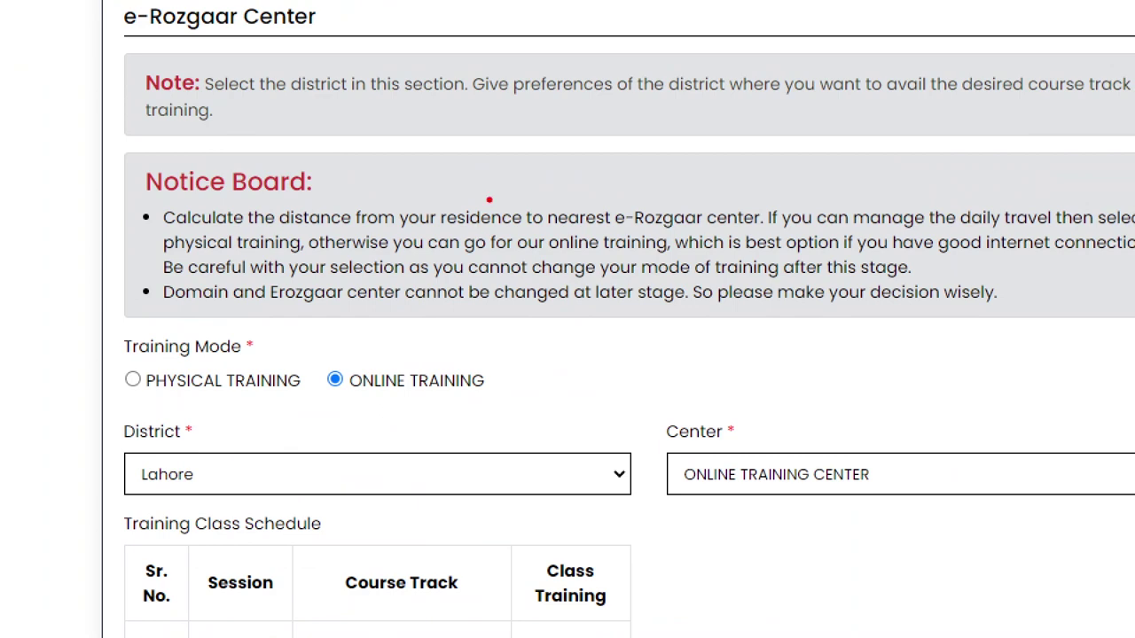
left_click_drag(393, 187, 466, 170)
left_click_drag(620, 228, 734, 227)
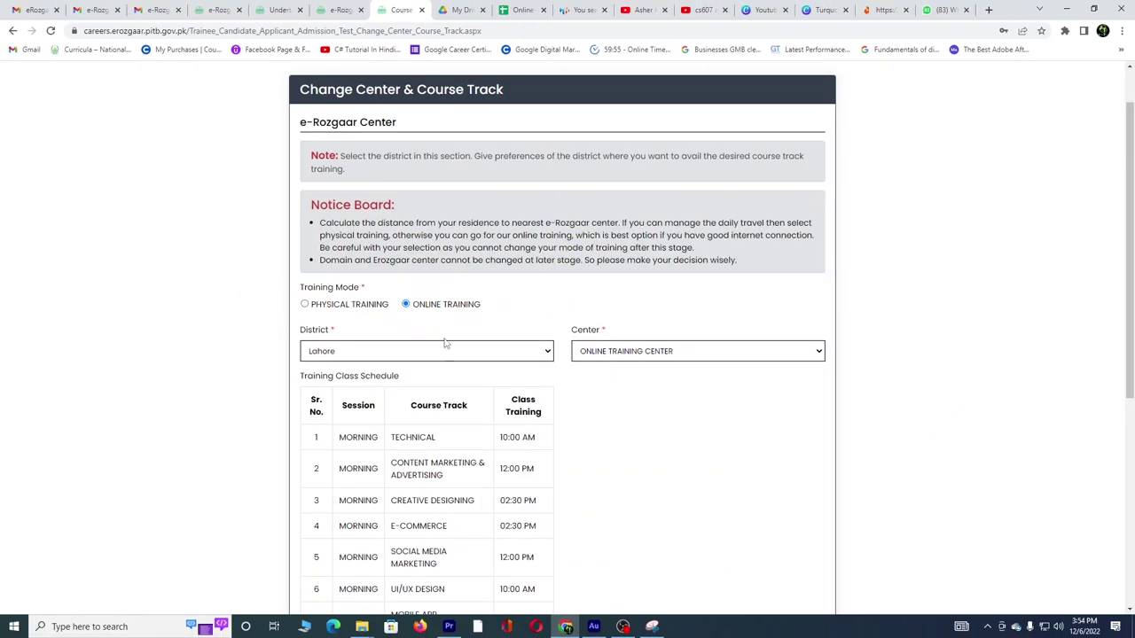
Sign back in with the CNIC number and password, then scroll down the course form
left_click(303, 306)
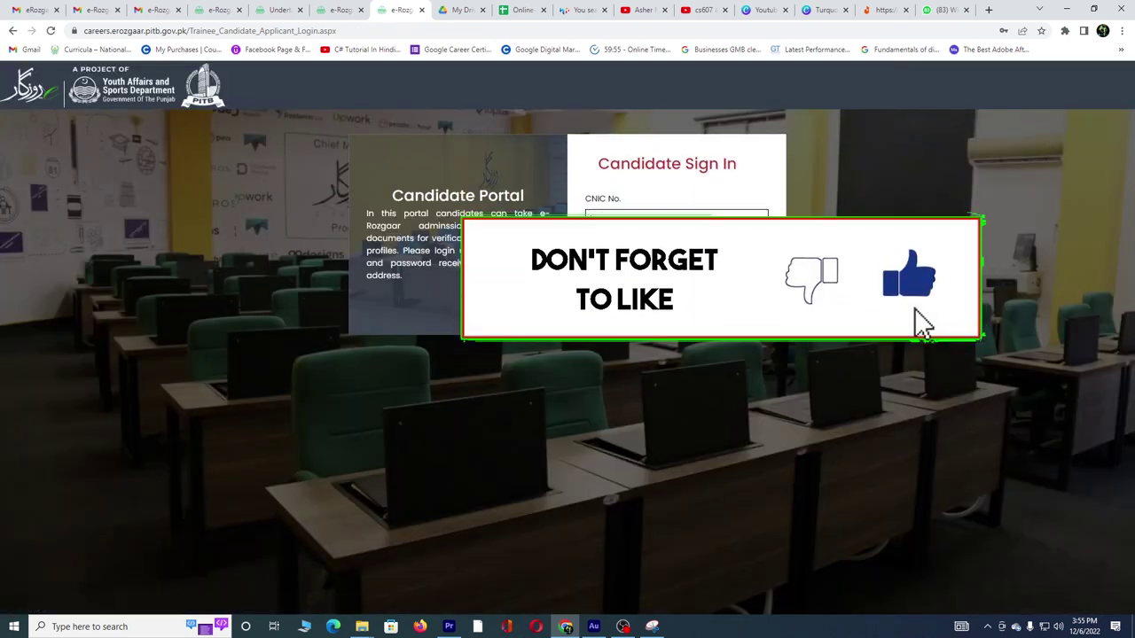
left_click(599, 222)
type("43")
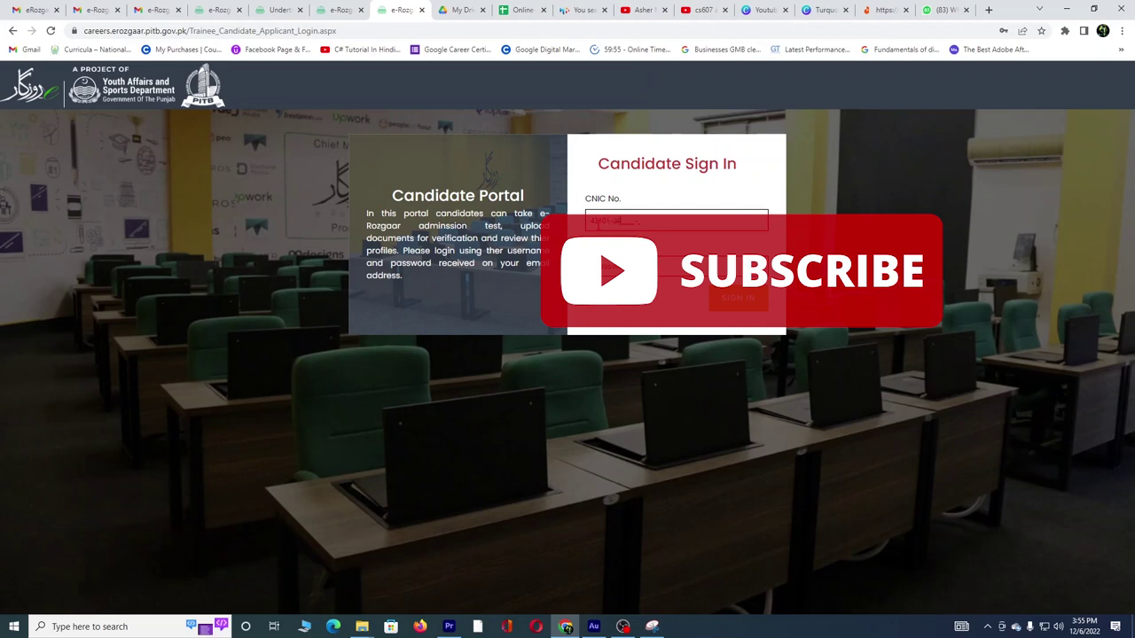
left_click(729, 340)
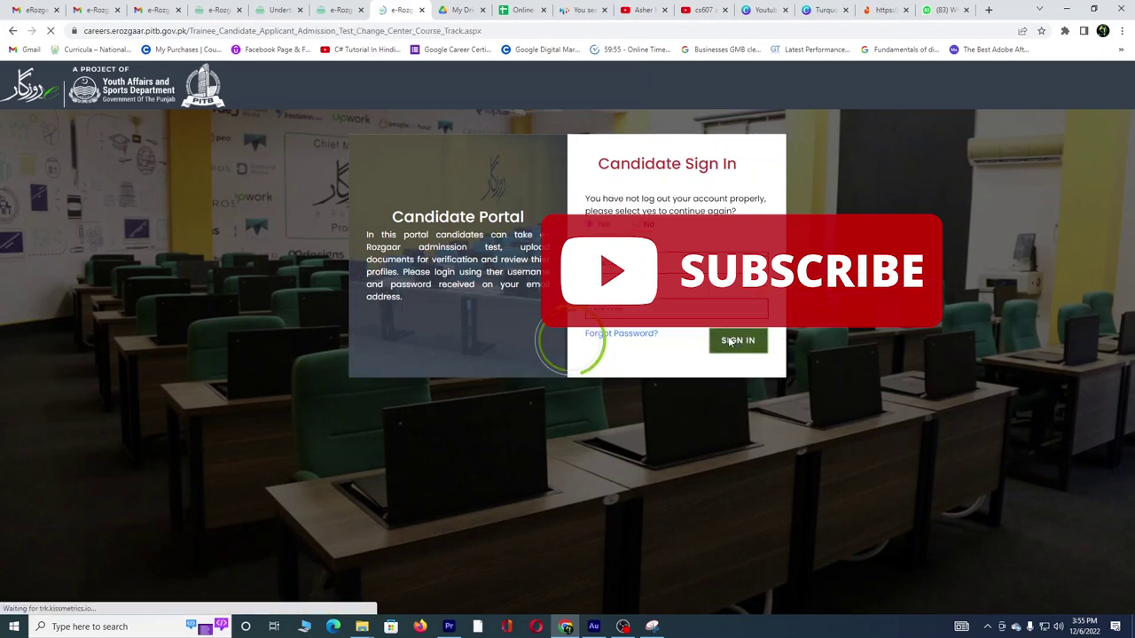
scroll(603, 326, "down", 2)
scroll(603, 326, "down", 1)
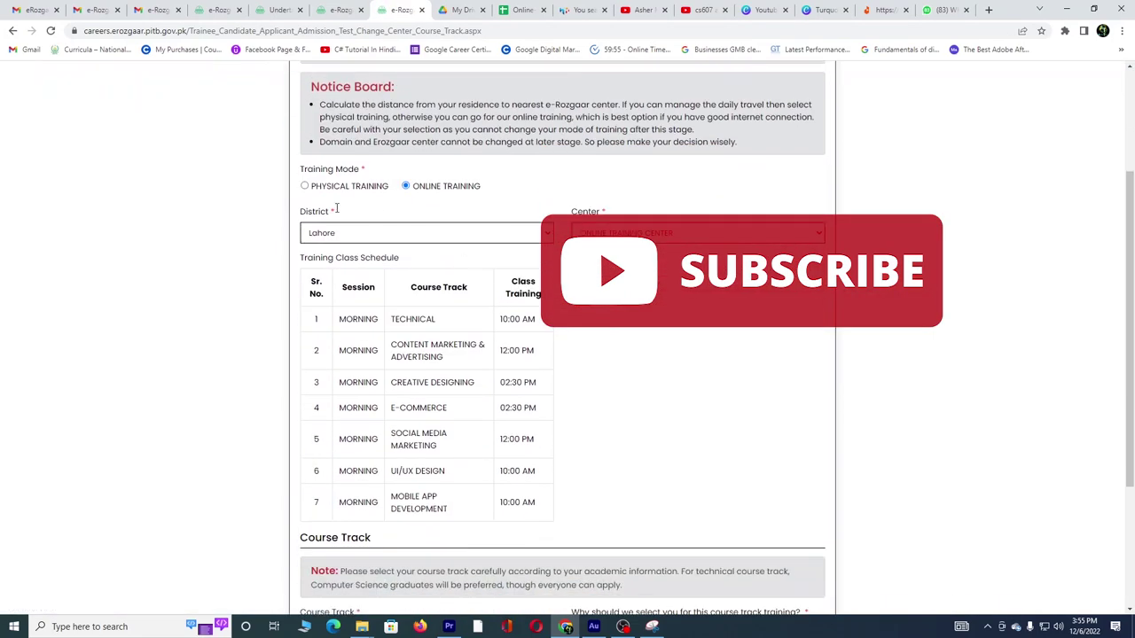
Choose Physical Training and try the TECHNICAL and E-COMMERCE course tracks
left_click(304, 186)
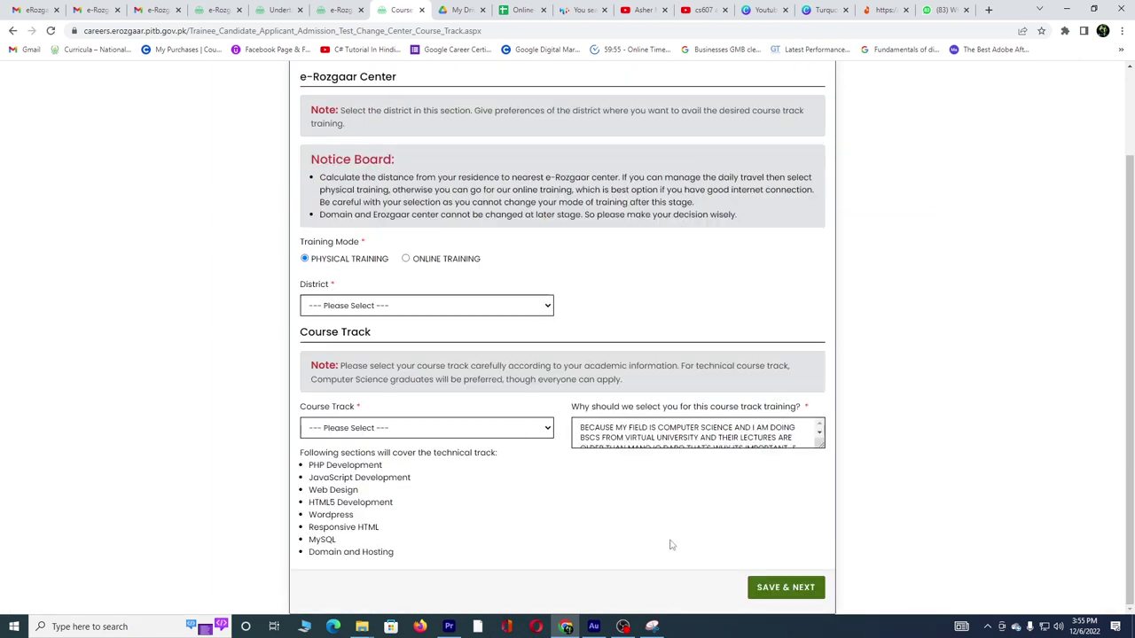
left_click(381, 428)
left_click(399, 459)
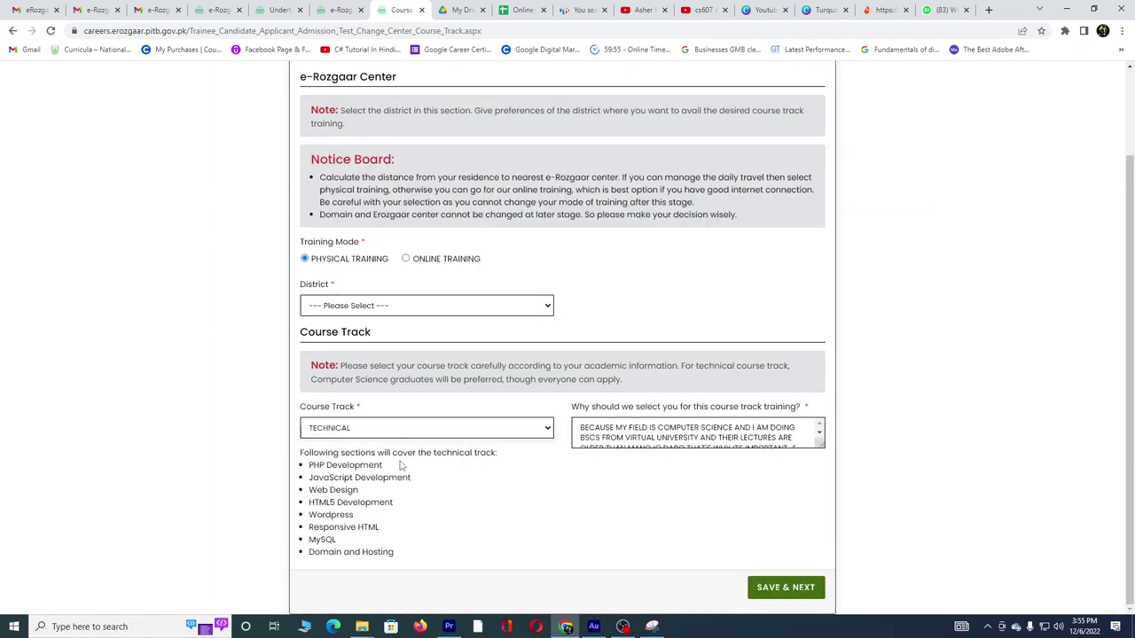
left_click(436, 430)
left_click(388, 493)
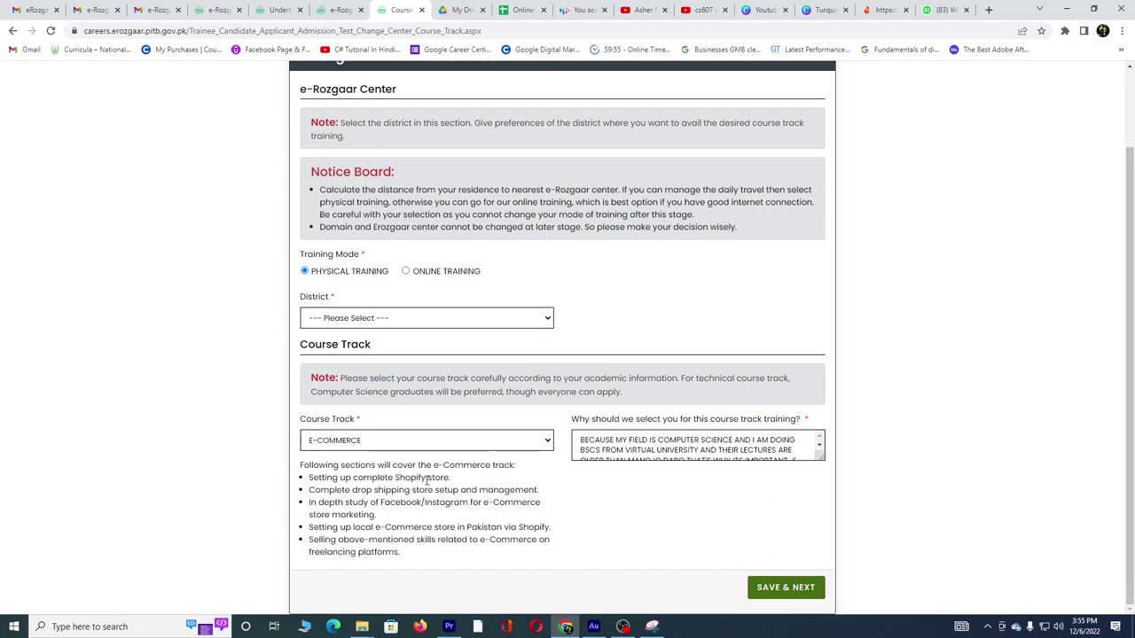
Set the district to HAFIZABAD and the center to GOVERNMENT GRADUATE COLLEGE HAFIZABAD
left_click(419, 321)
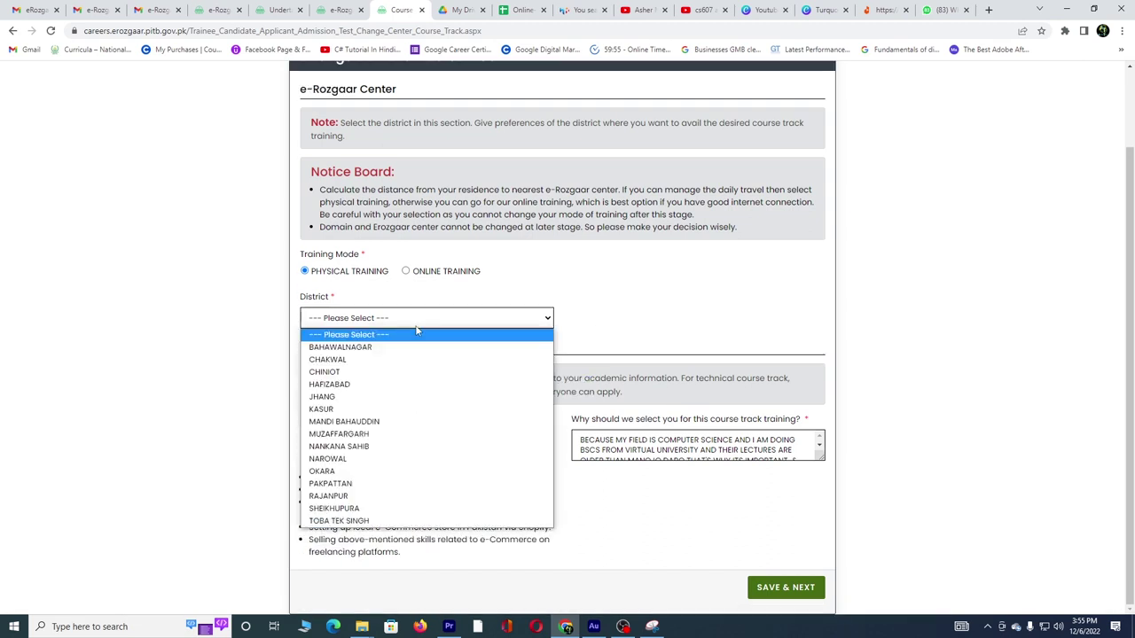
left_click(348, 387)
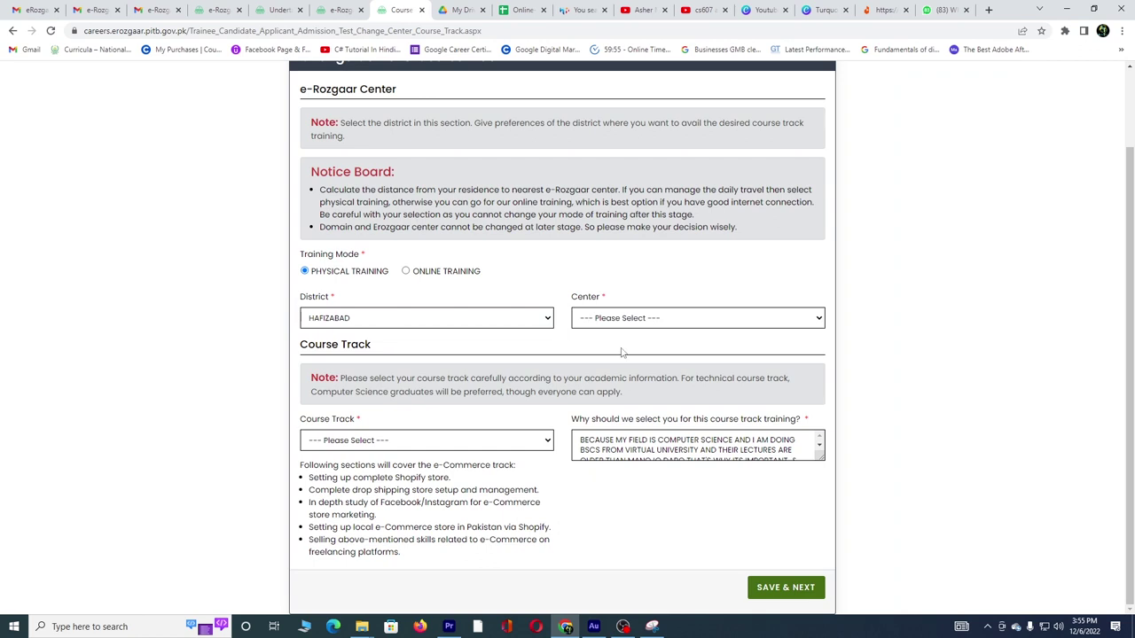
left_click(632, 322)
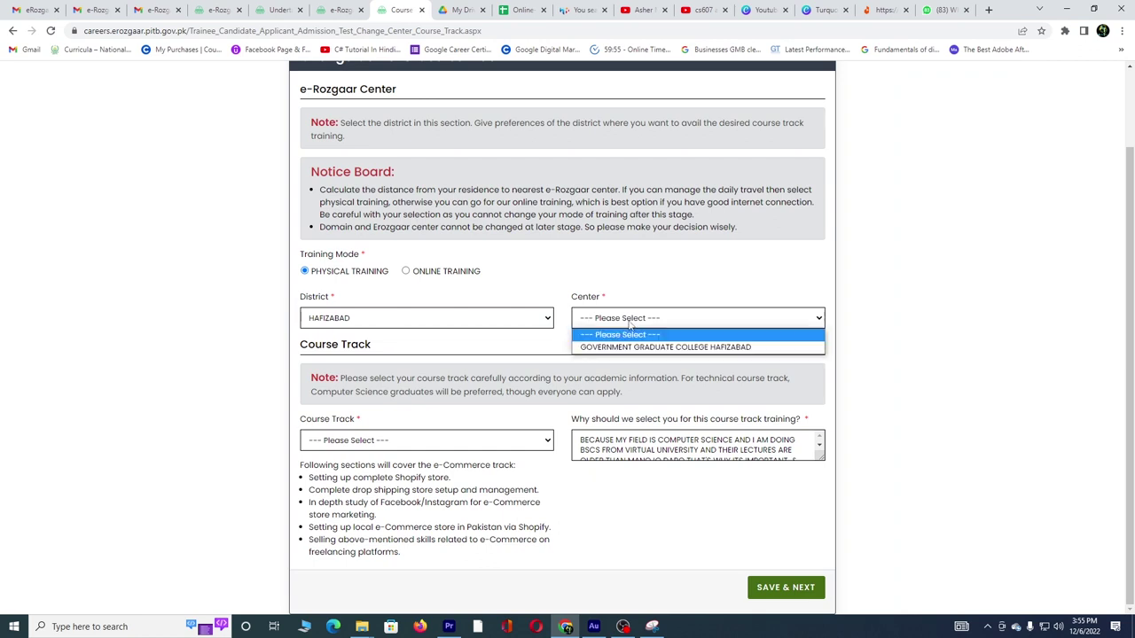
left_click(670, 346)
scroll(567, 373, "down", 2)
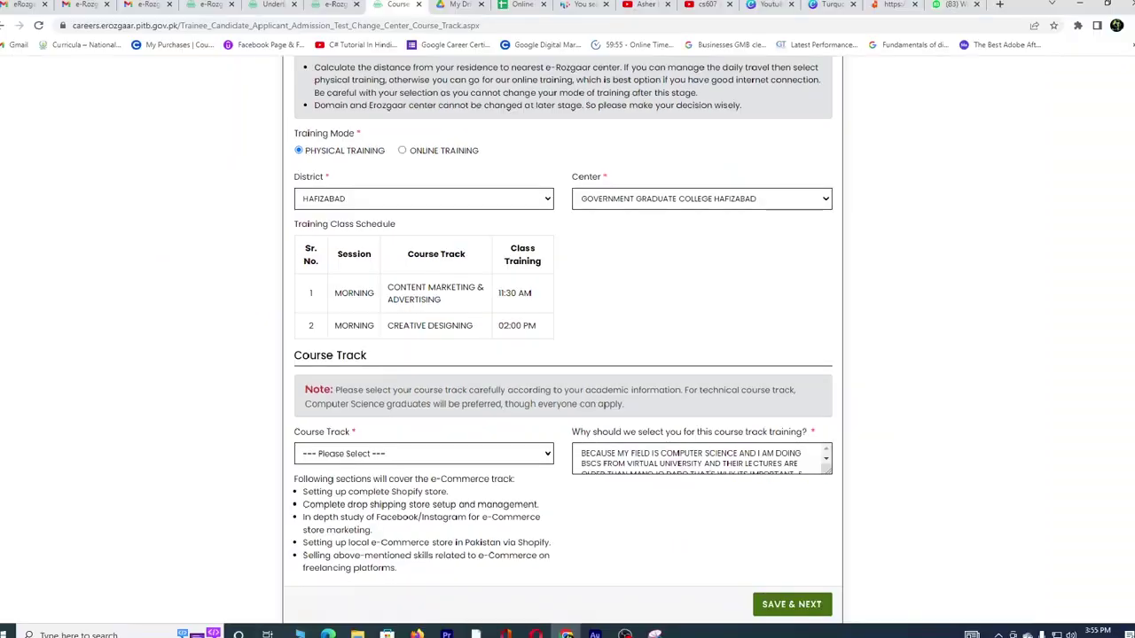
Set MUZAFFARGARH district and GOVERNMENT ASSOCIATE COLLEGE MUZAFFARGARH center, marking its 11:30 AM class
left_click(461, 170)
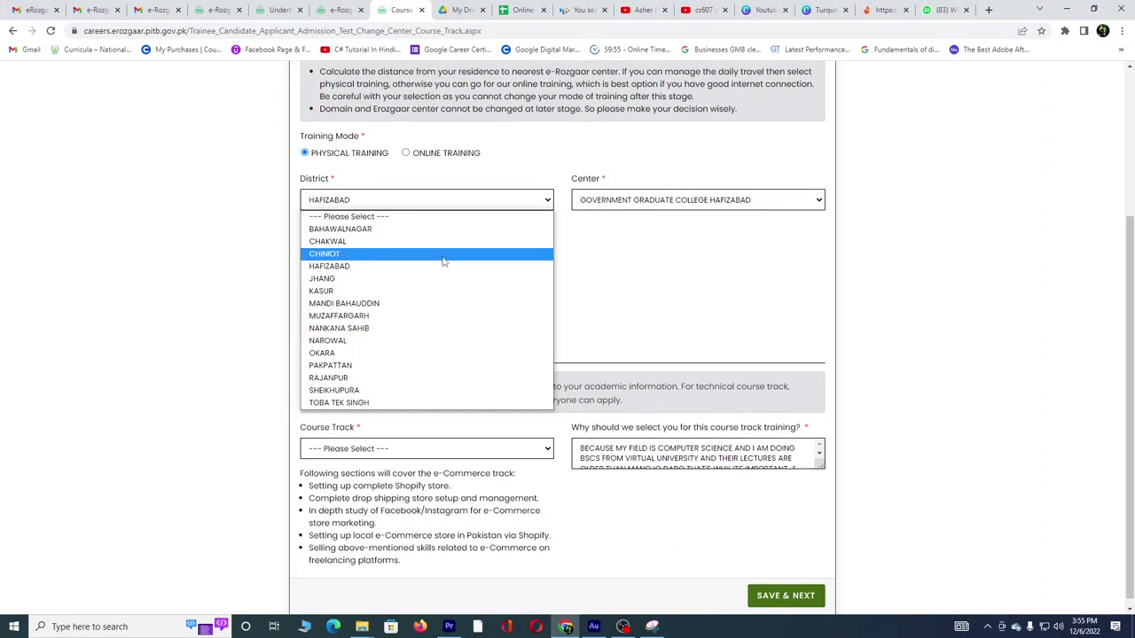
left_click(387, 321)
left_click(649, 319)
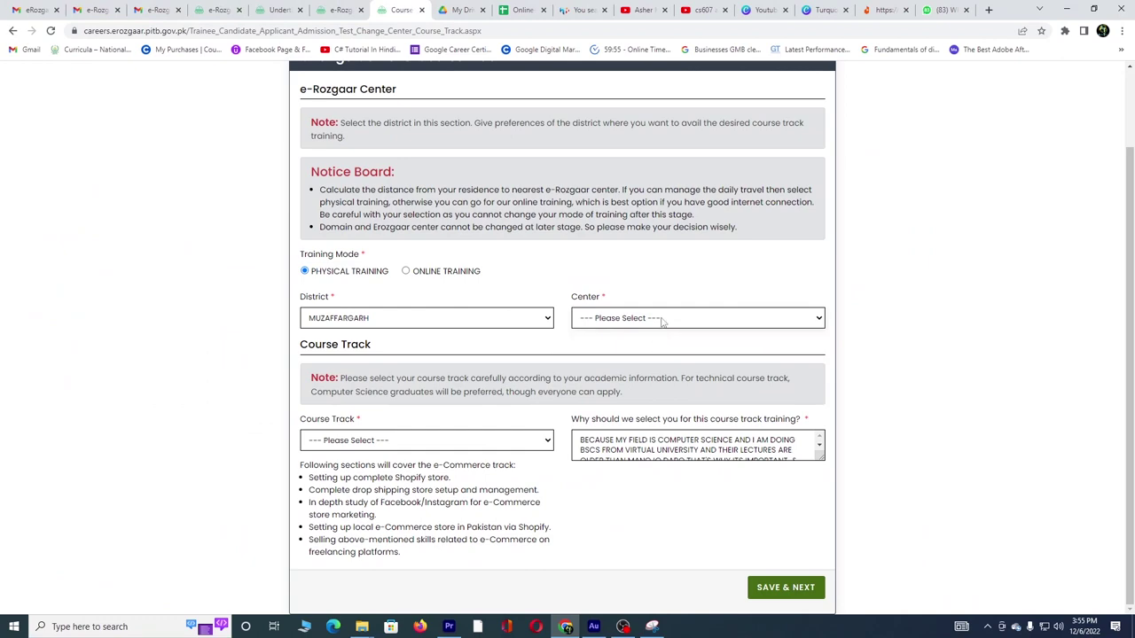
left_click(648, 289)
left_click(674, 350)
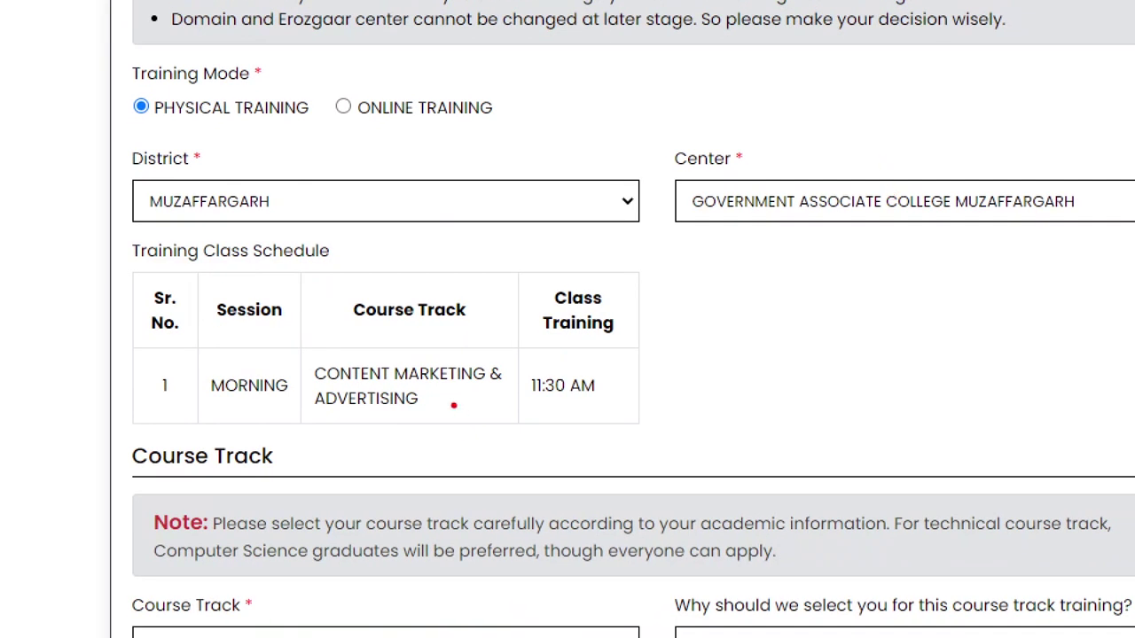
left_click_drag(450, 406, 486, 393)
mouse_move(550, 360)
left_mouse_down()
mouse_move(644, 426)
mouse_move(549, 354)
left_mouse_up()
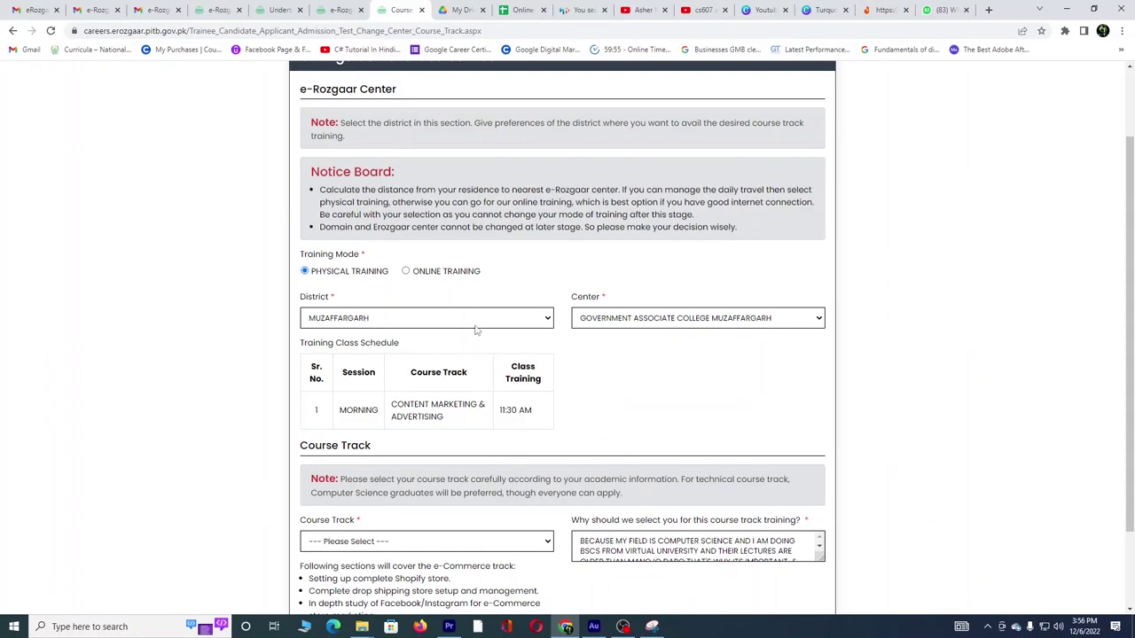
left_click(477, 323)
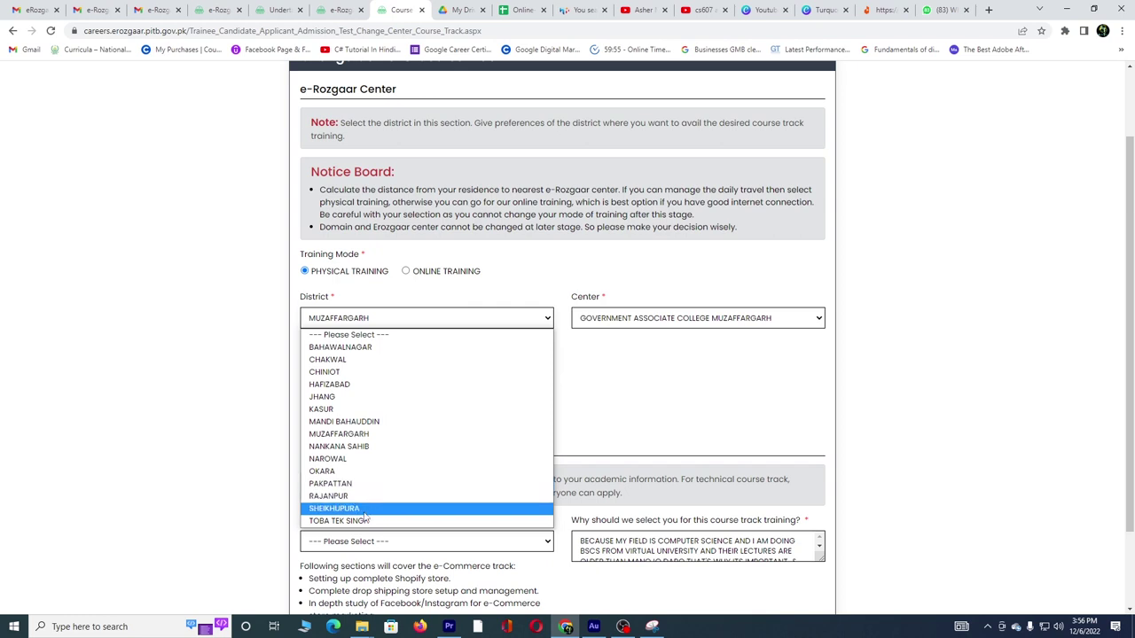
Set OKARA district and GOVT ASSOCIATE COLLEGE FOR BOYS, OKARA center, marking its class rows and times
left_click(335, 472)
left_click(624, 324)
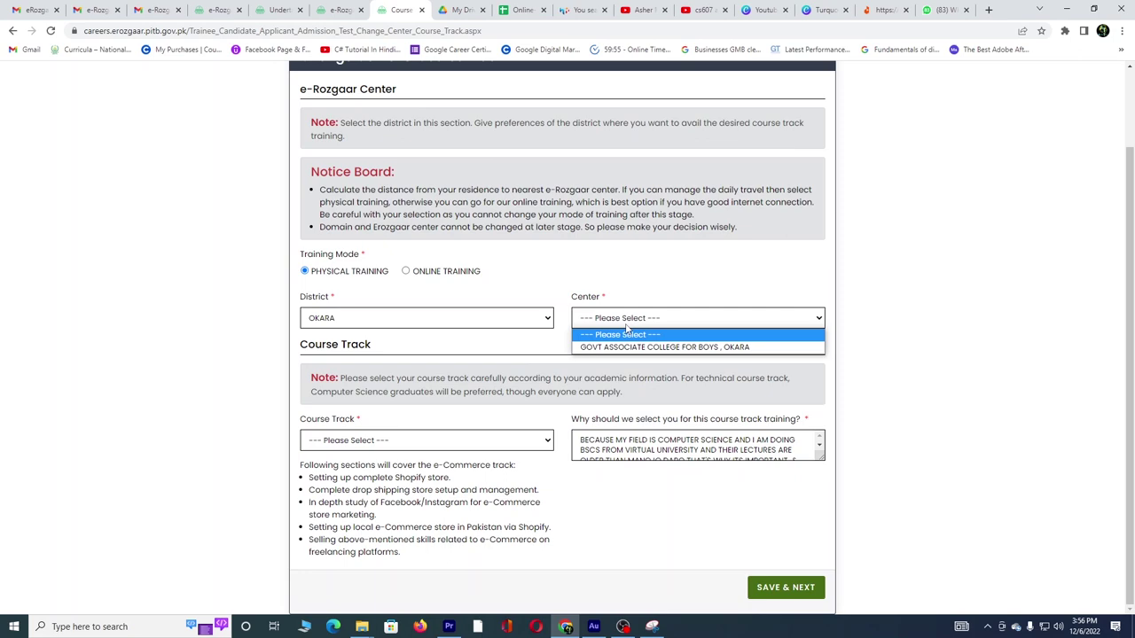
left_click(667, 347)
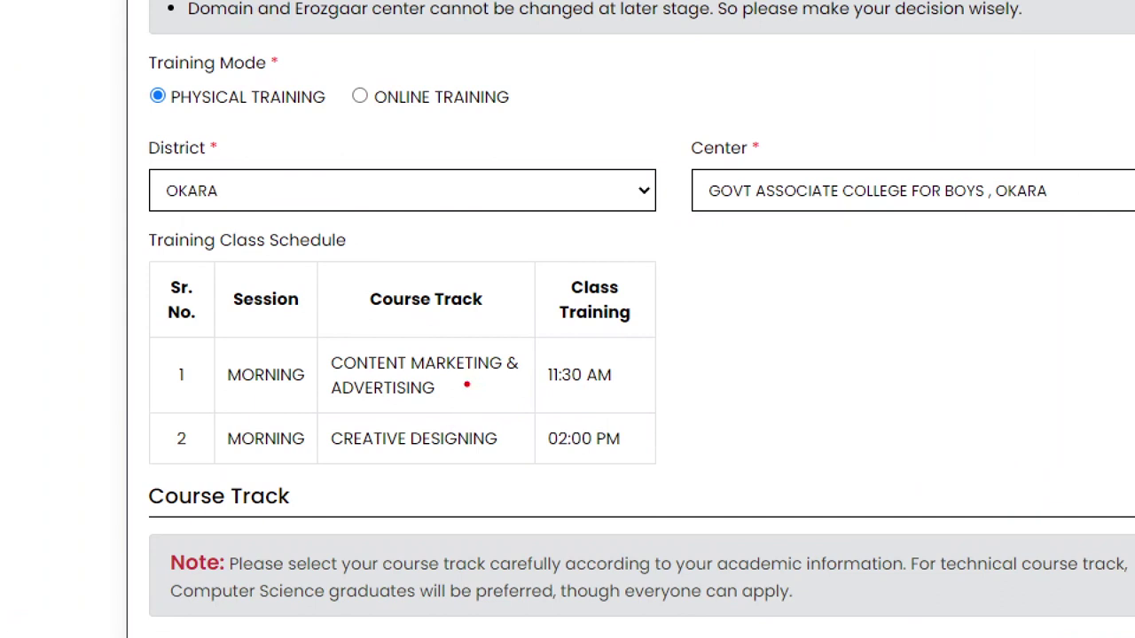
mouse_move(464, 382)
left_mouse_down()
mouse_move(476, 399)
mouse_move(498, 387)
left_mouse_up()
left_click_drag(451, 466, 483, 443)
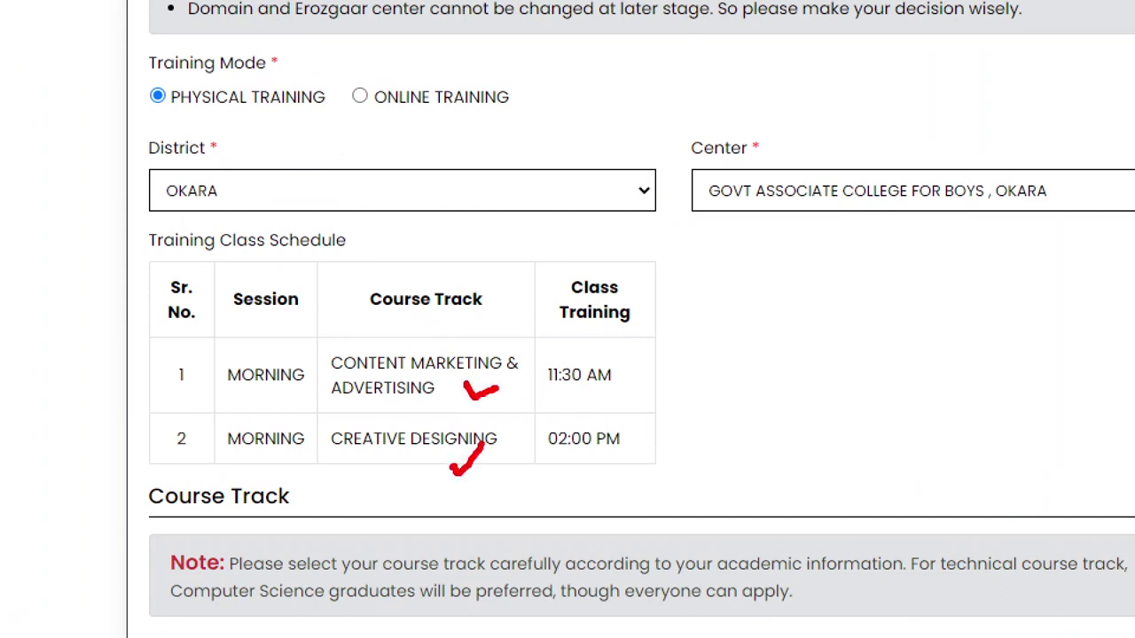
mouse_move(672, 343)
left_mouse_down()
mouse_move(688, 377)
mouse_move(713, 357)
left_mouse_up()
left_click_drag(663, 423, 702, 424)
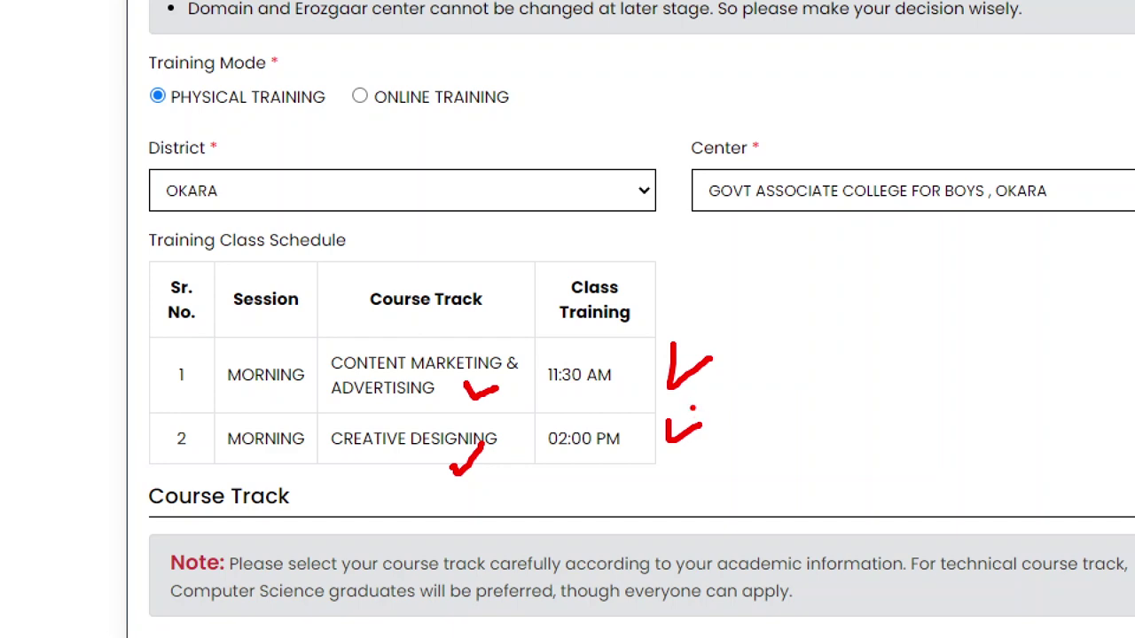
key("Escape")
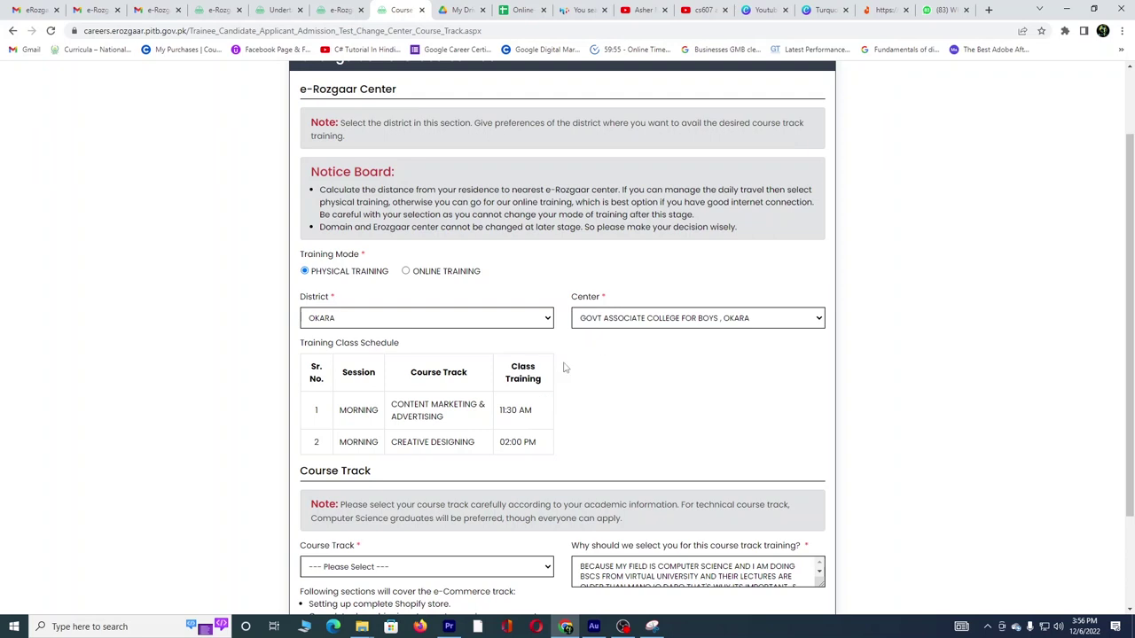
Set the course track to CONTENT MARKETING & ADVERTISING
scroll(565, 367, "down", 2)
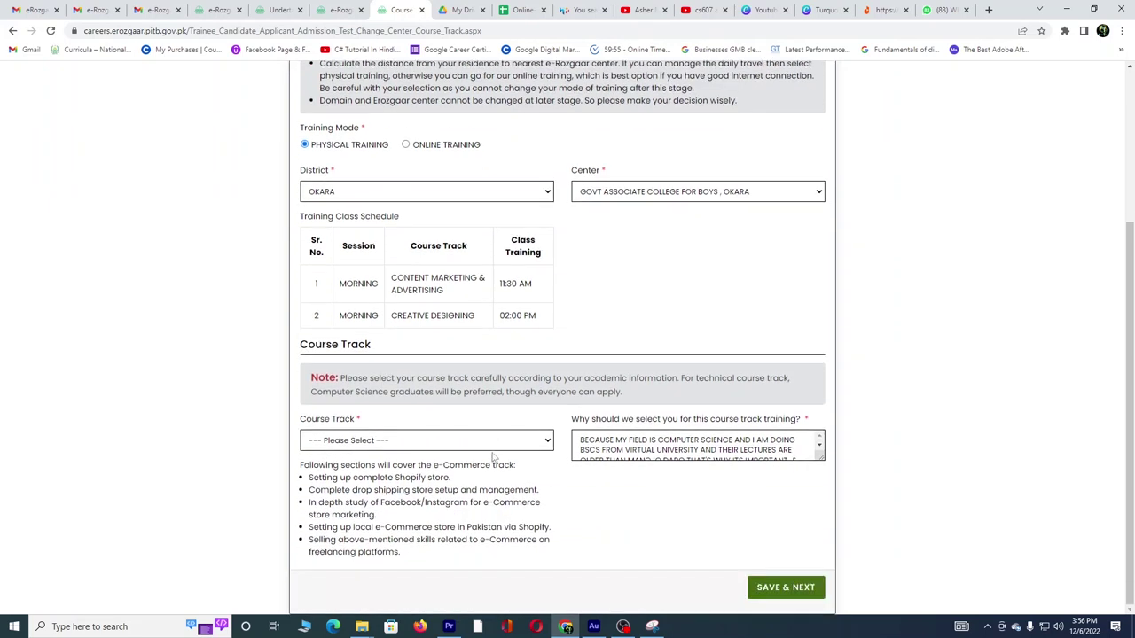
left_click(497, 441)
left_click(496, 454)
left_click(452, 443)
left_click(395, 467)
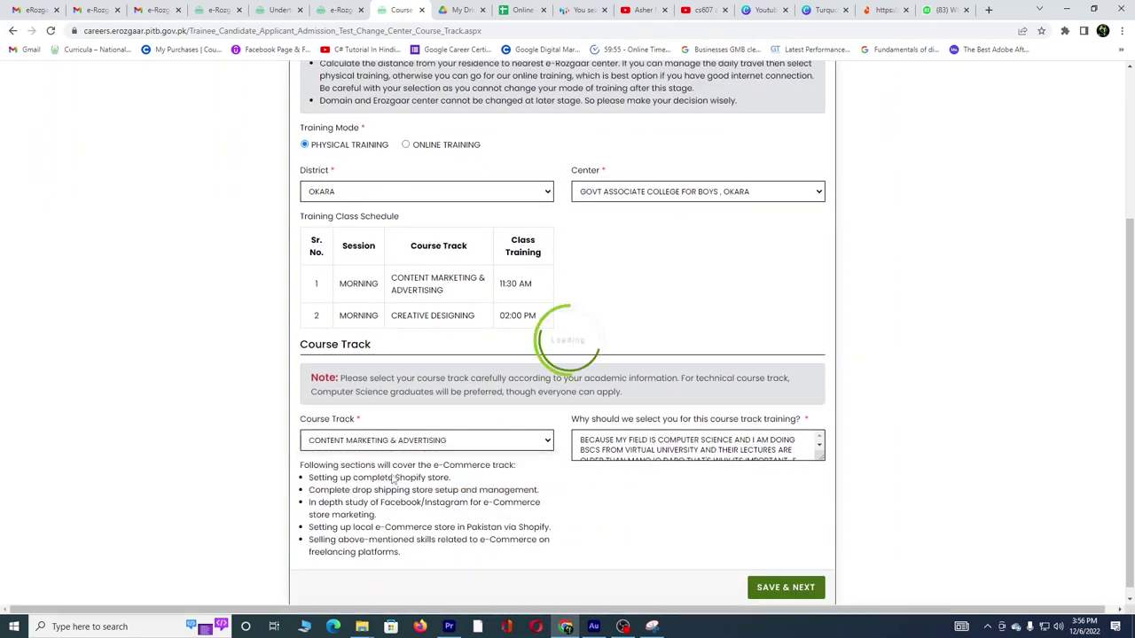
scroll(648, 520, "down", 1)
Save the current selections, switch to Online Training and choose Lahore as the district
left_click(772, 588)
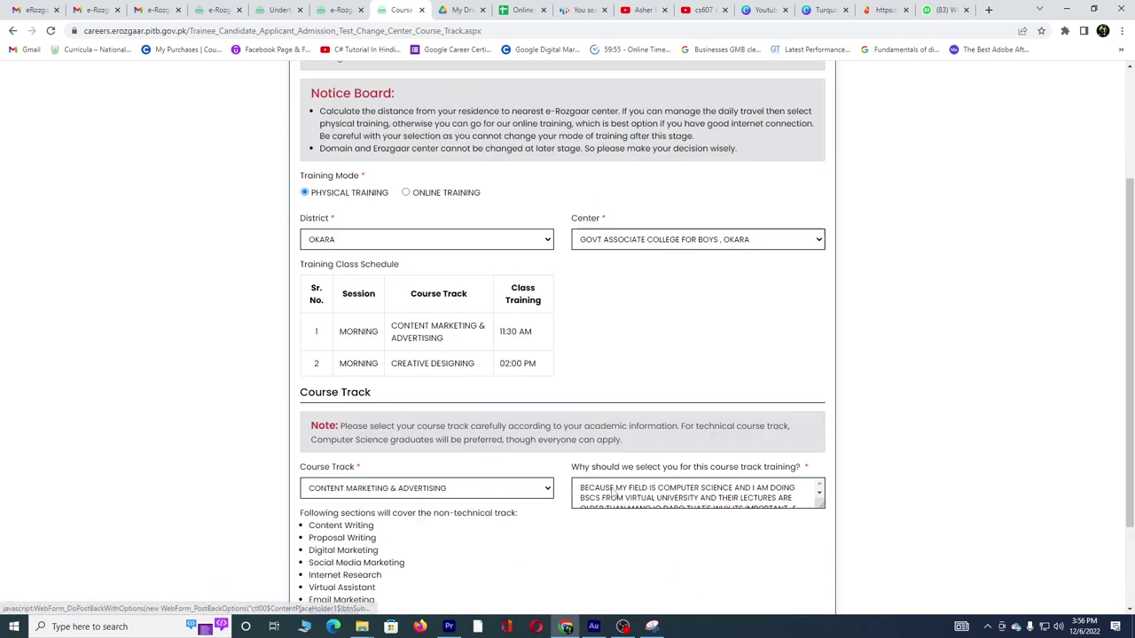
left_click(405, 307)
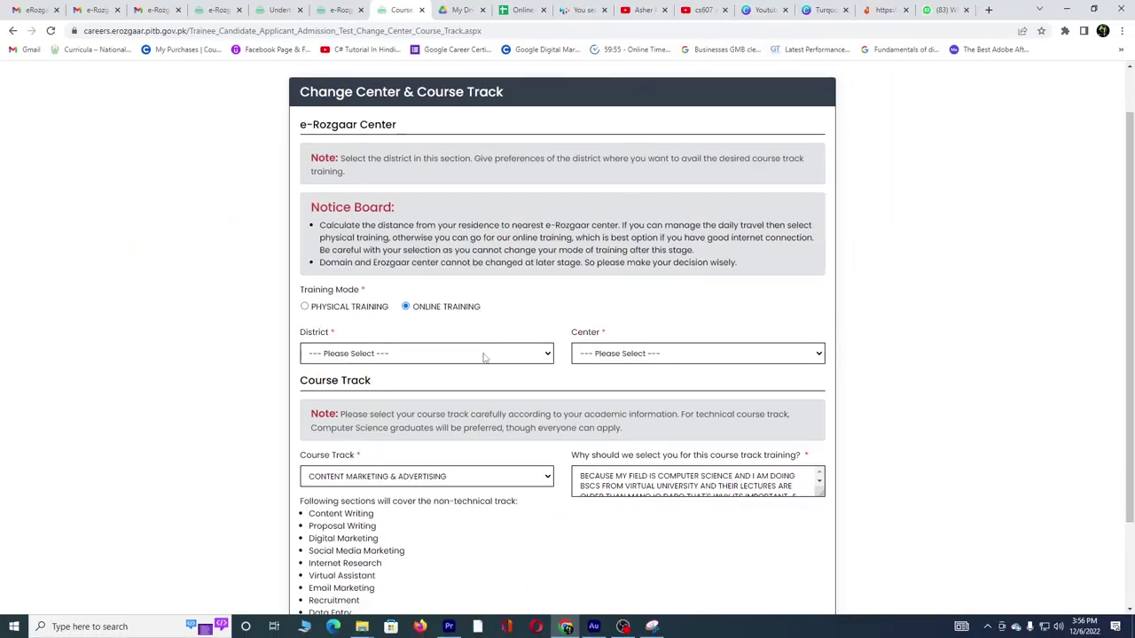
left_click(484, 356)
scroll(417, 393, "down", 5)
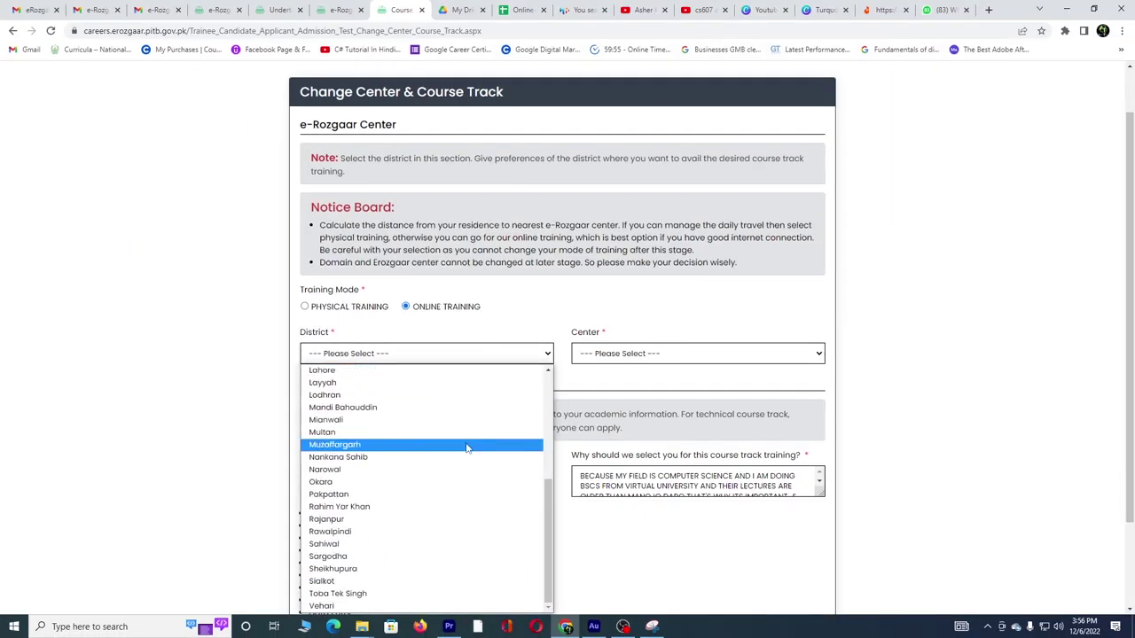
scroll(379, 461, "down", 6)
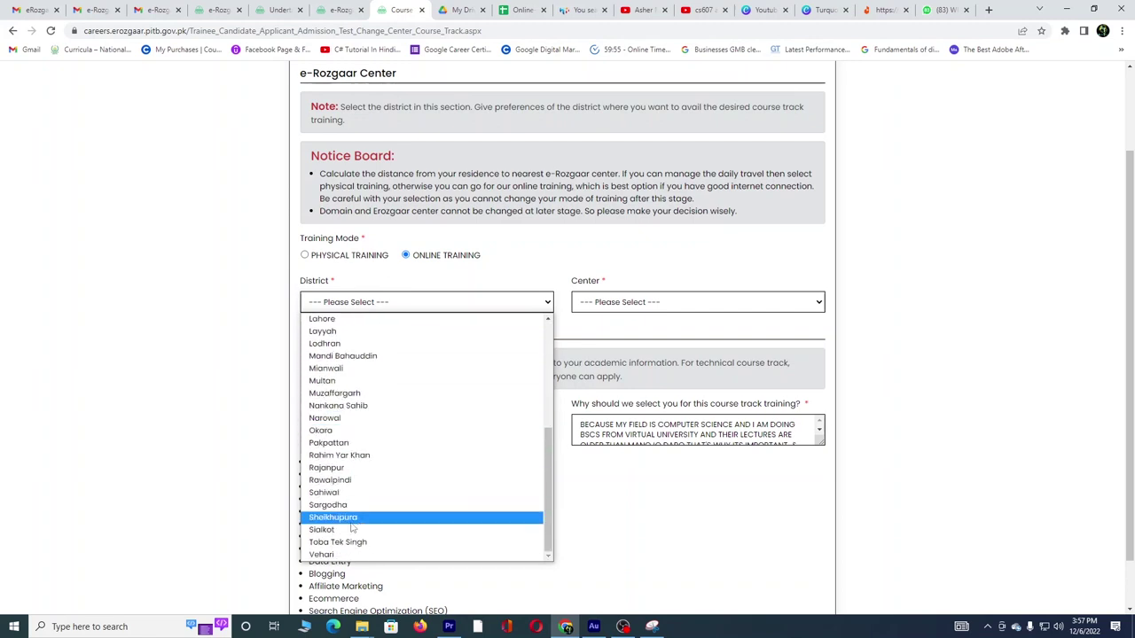
scroll(372, 448, "up", 3)
scroll(373, 451, "down", 3)
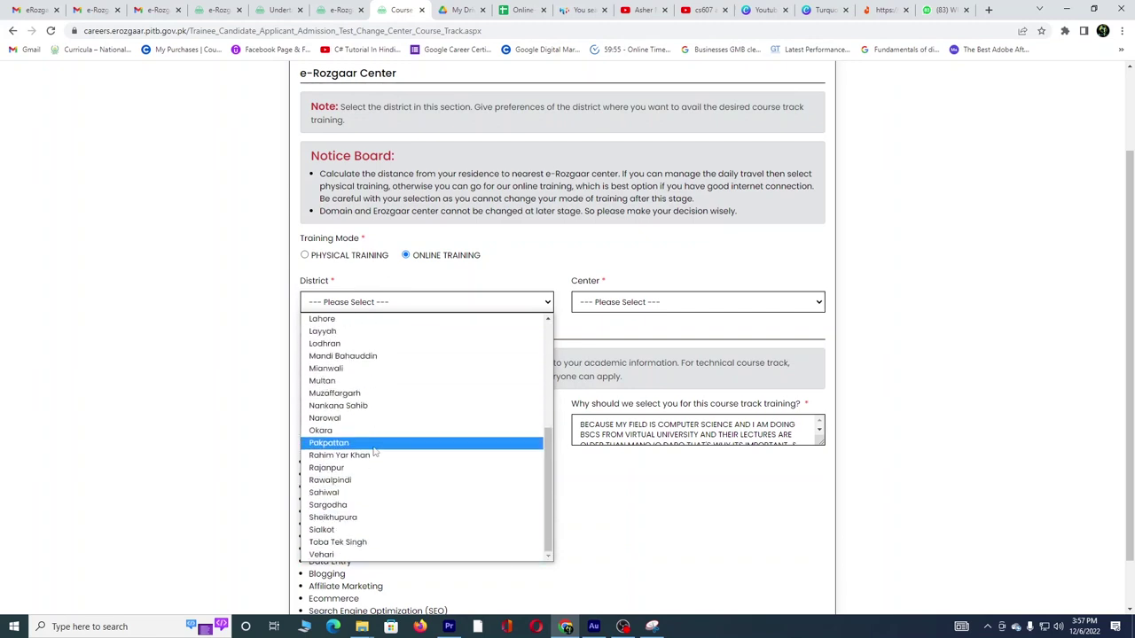
scroll(377, 479, "up", 3)
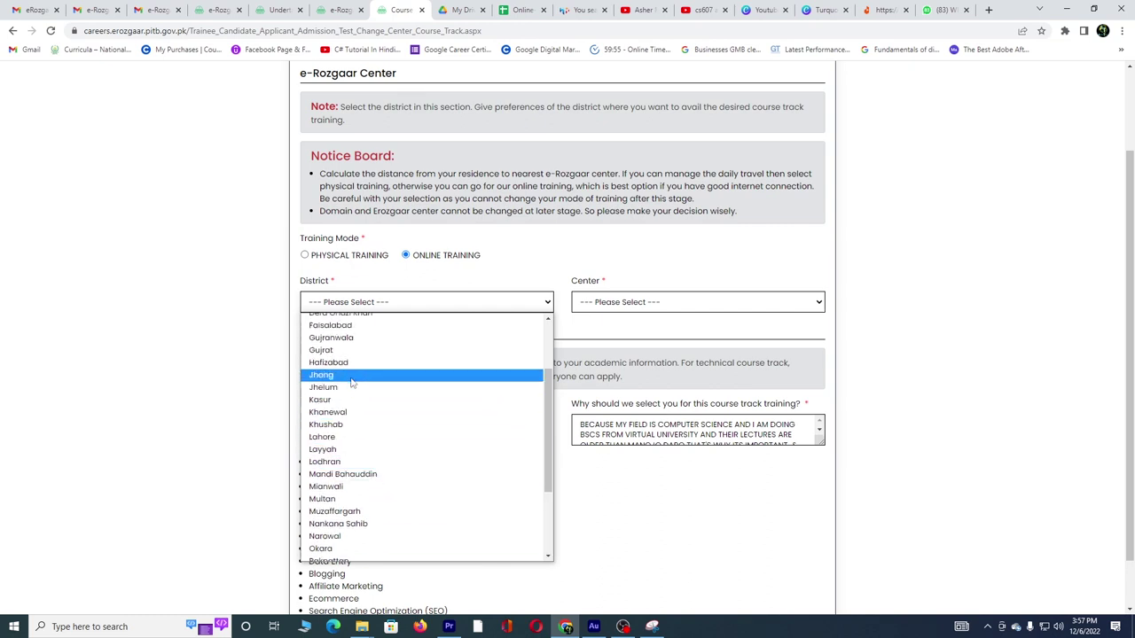
left_click(360, 436)
After briefly trying Chakwal, set the district back to Lahore and center to ONLINE TRAINING CENTER
left_click(631, 303)
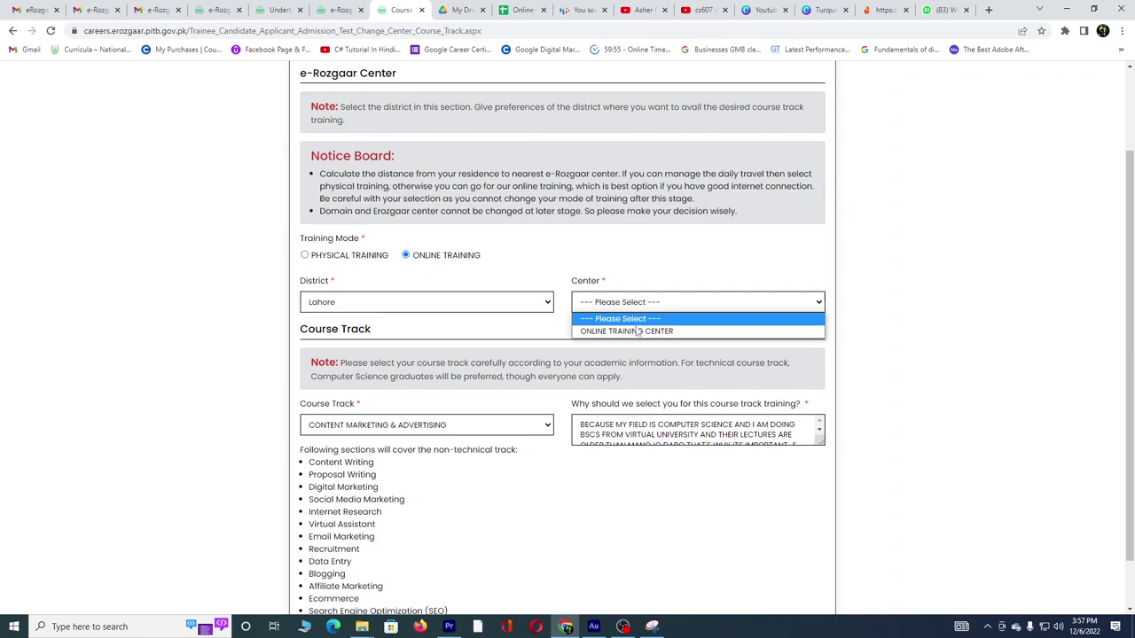
left_click(530, 303)
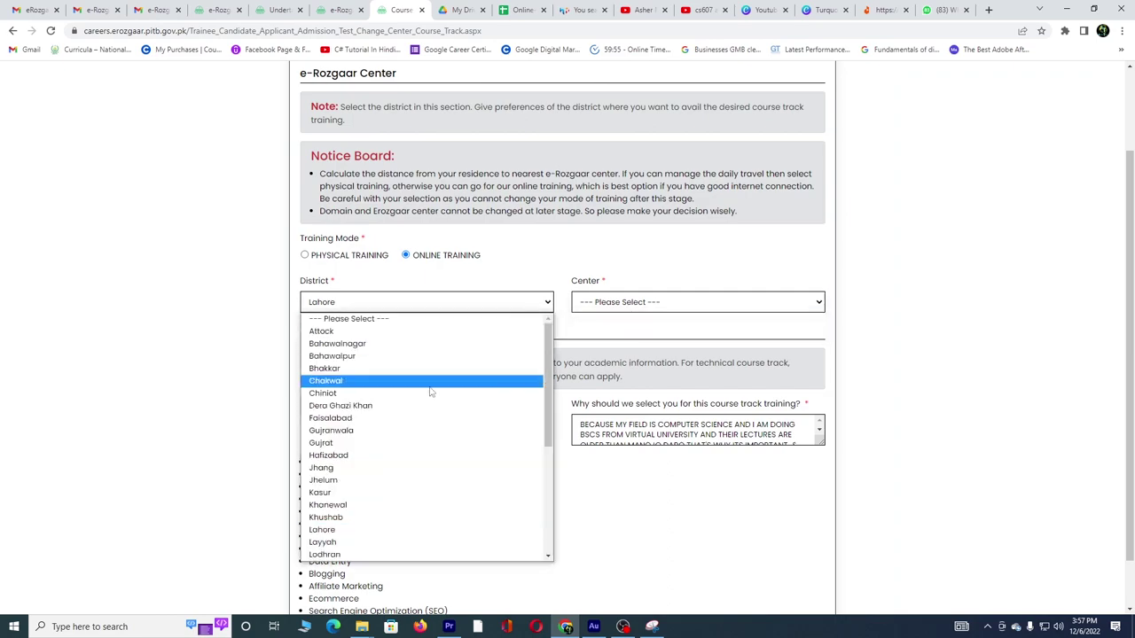
left_click(431, 387)
left_click(661, 302)
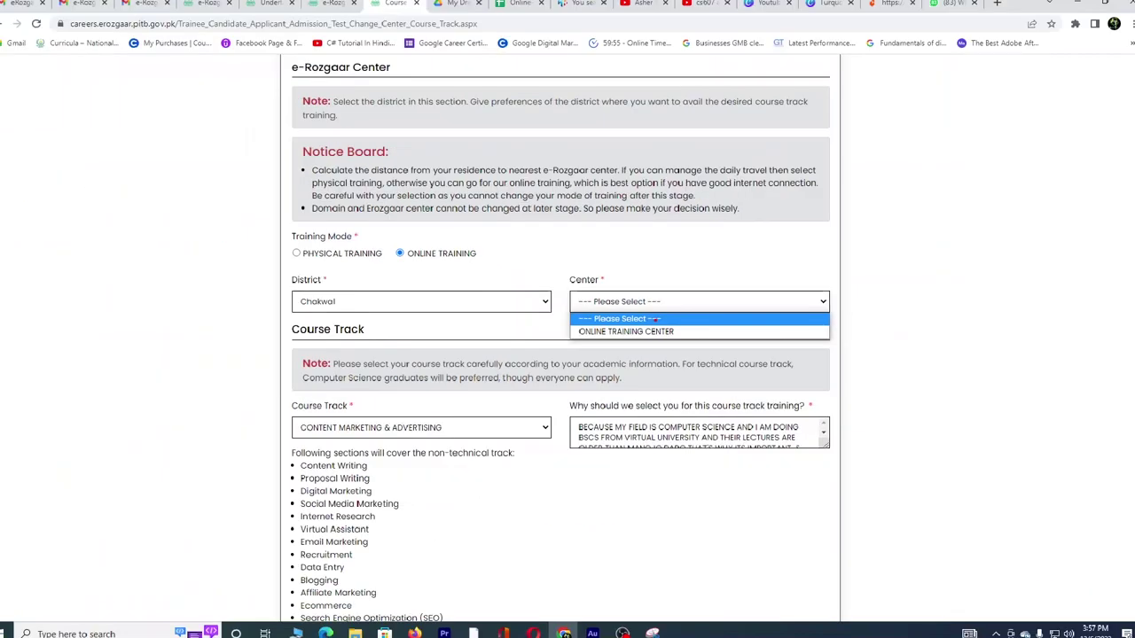
left_click(656, 292)
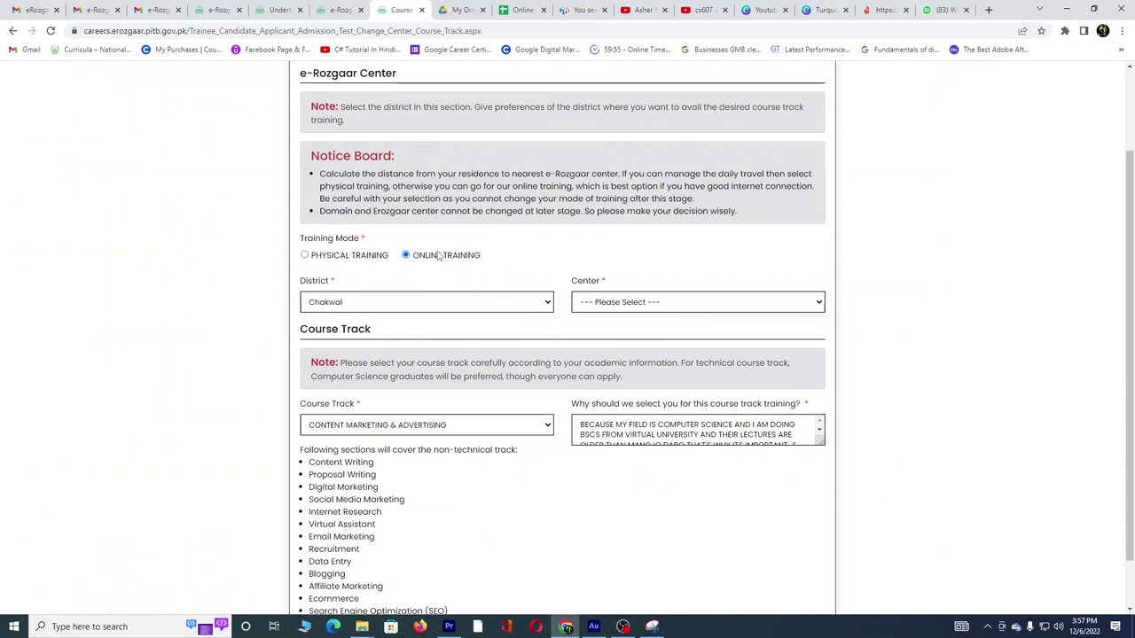
left_click(436, 299)
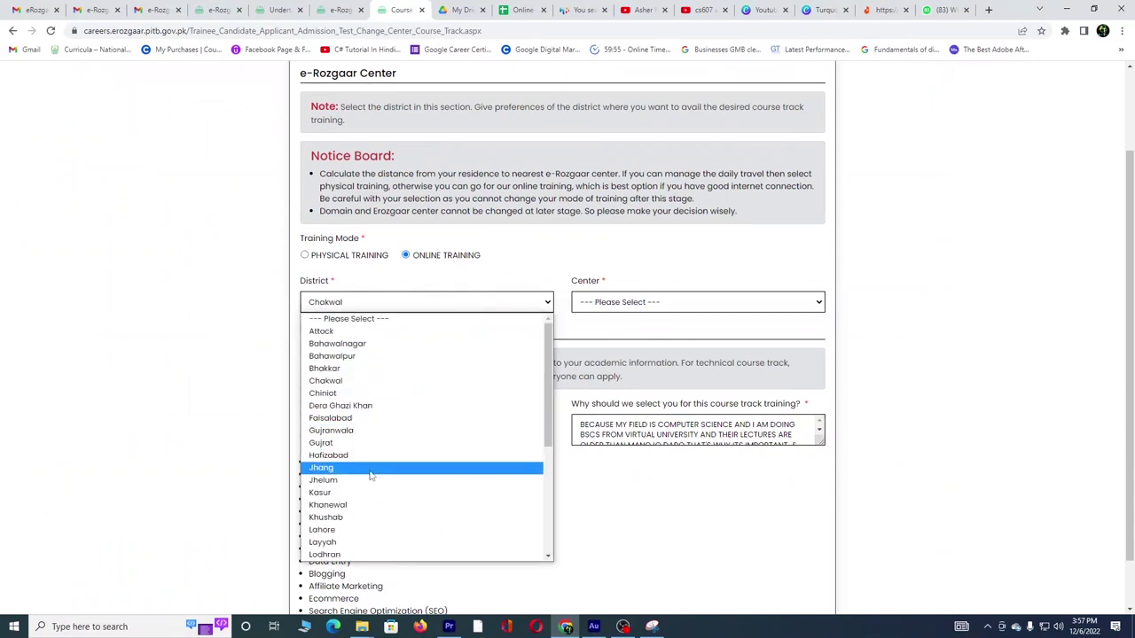
left_click(370, 529)
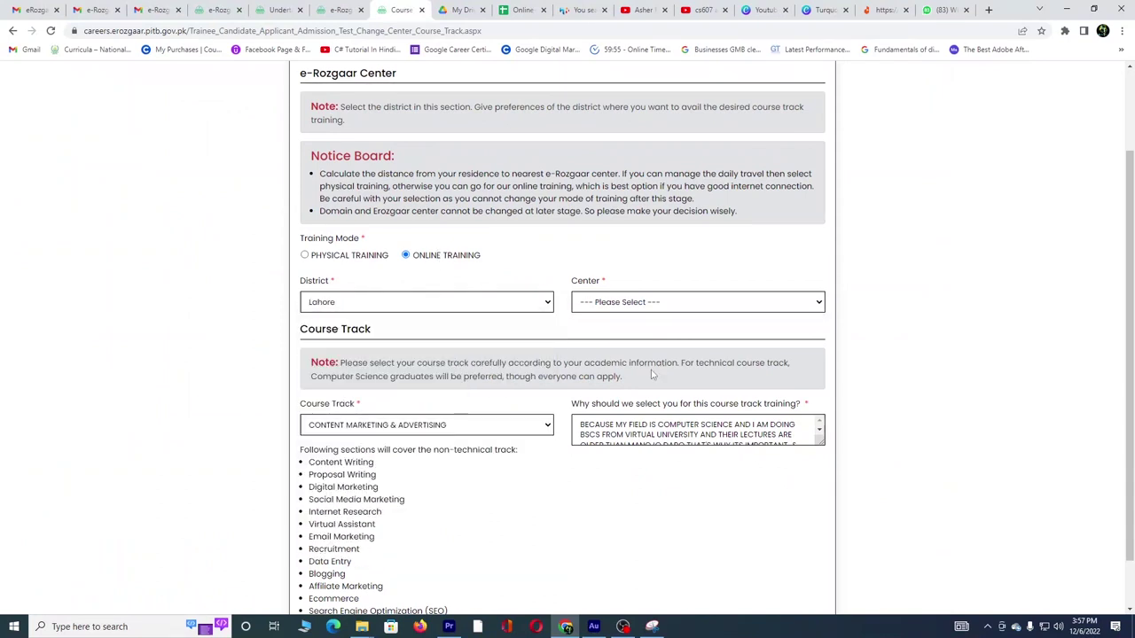
left_click(698, 303)
left_click(688, 328)
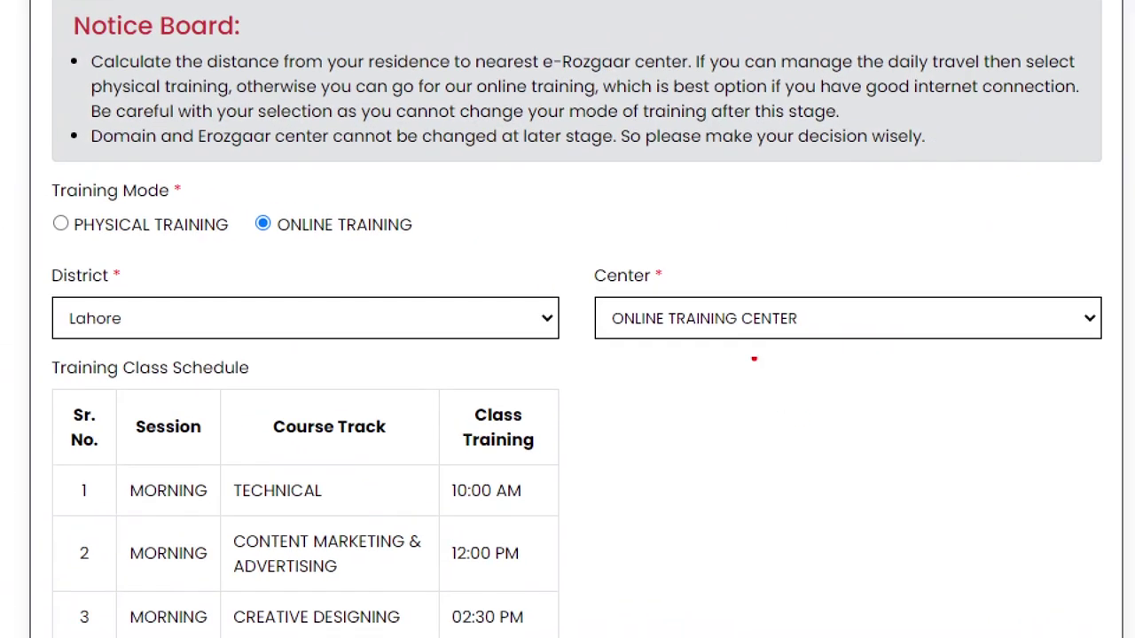
Scroll down to the seven-row morning class schedule, from Technical to Mobile App Development
scroll(420, 424, "down", 1)
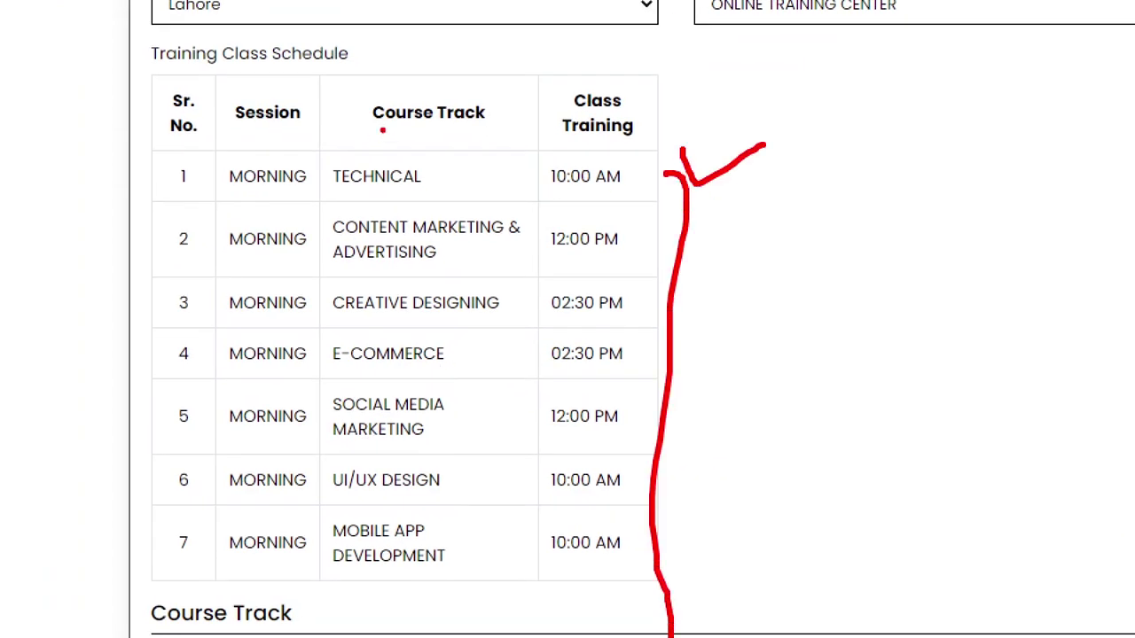
scroll(575, 329, "down", 2)
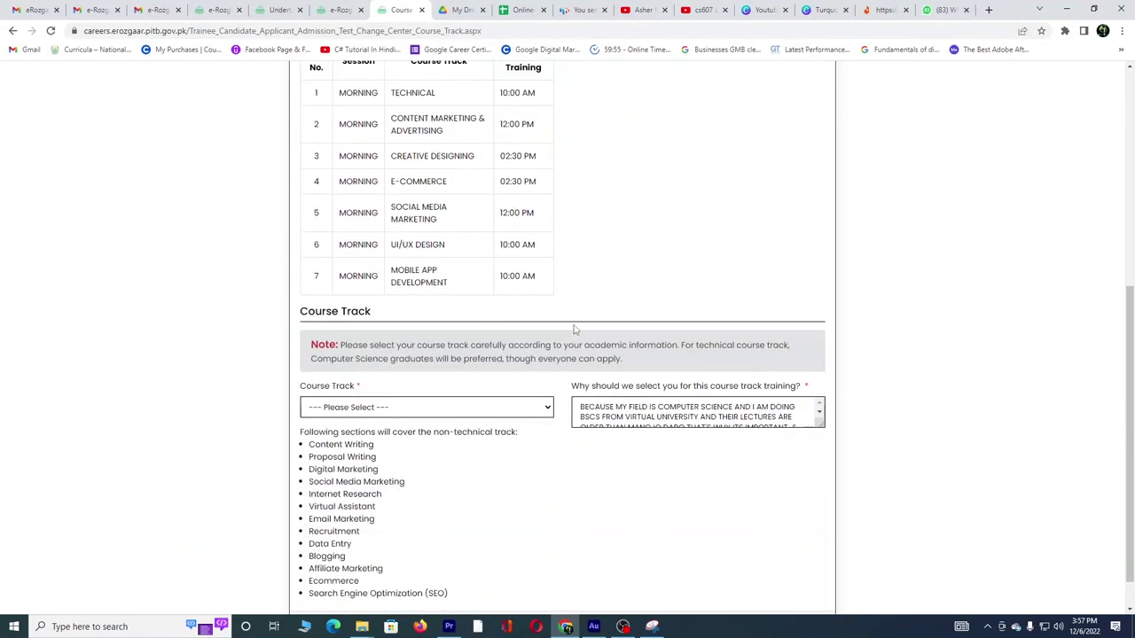
scroll(535, 385, "down", 1)
Pick TECHNICAL and mark its listed topics, then change the track to CONTENT MARKETING & ADVERTISING
left_click(499, 367)
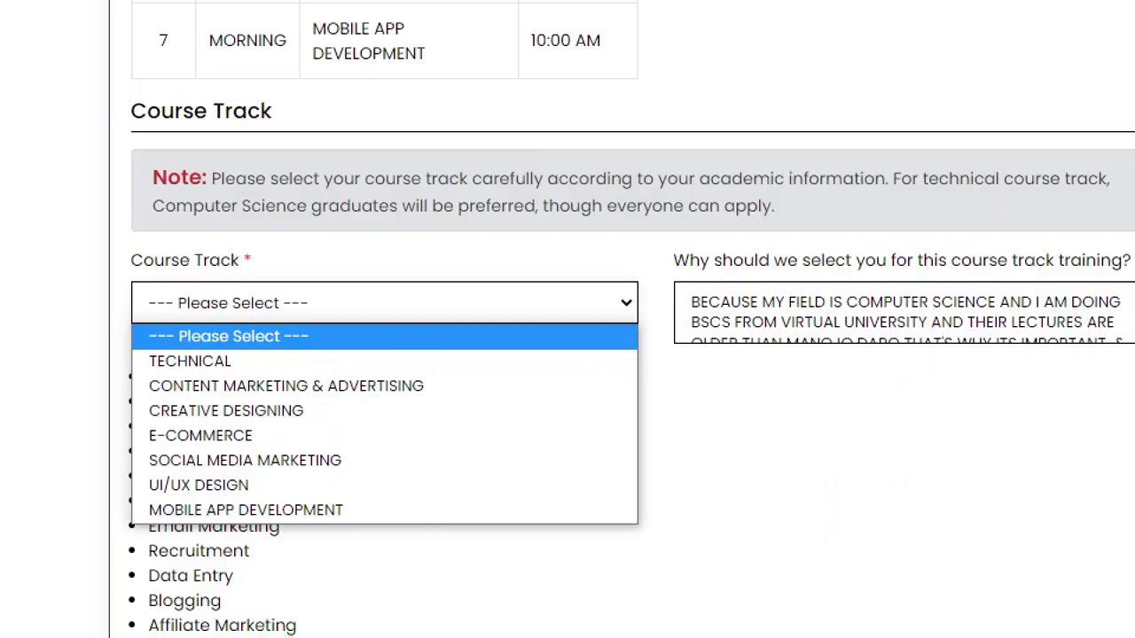
left_click(500, 368)
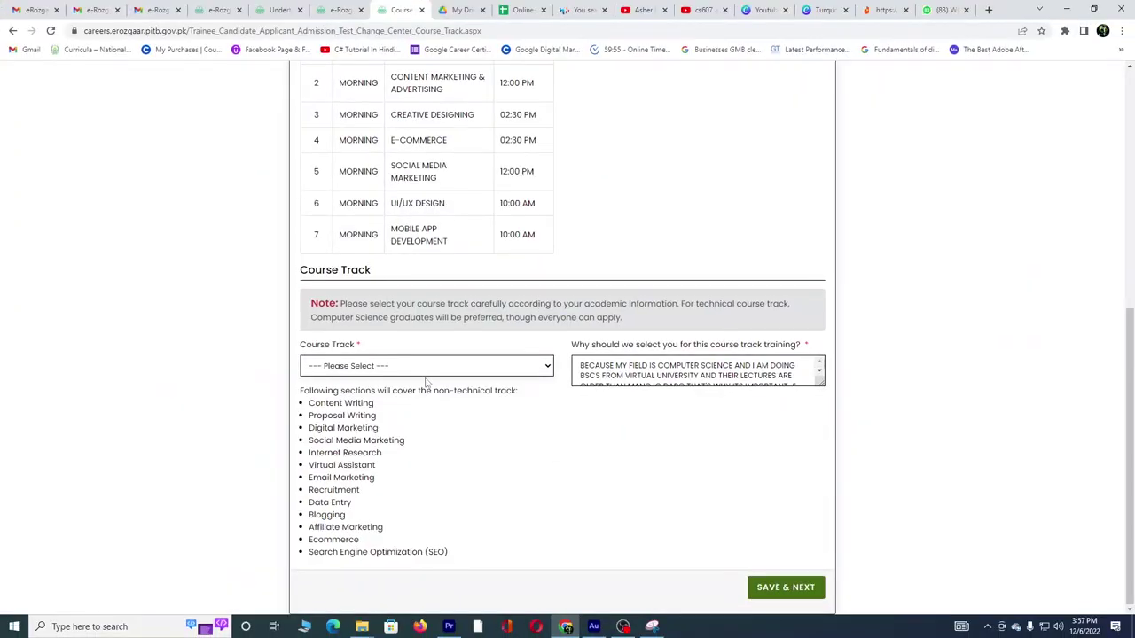
left_click(425, 369)
left_click(399, 394)
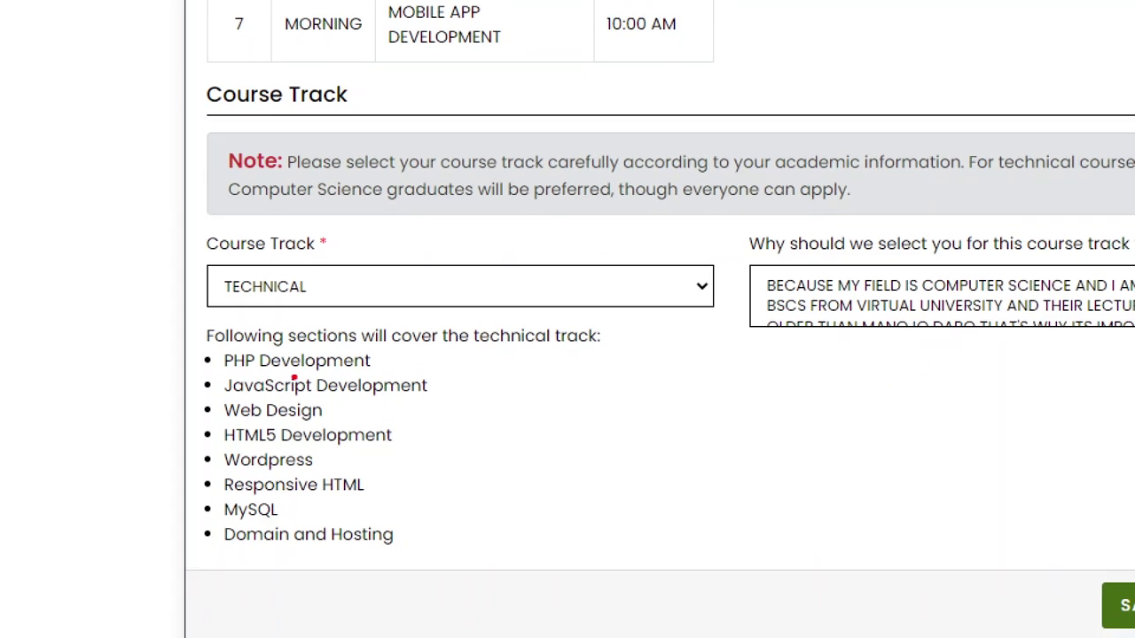
mouse_move(388, 364)
left_mouse_down()
mouse_move(445, 350)
mouse_move(463, 398)
mouse_move(502, 366)
left_mouse_up()
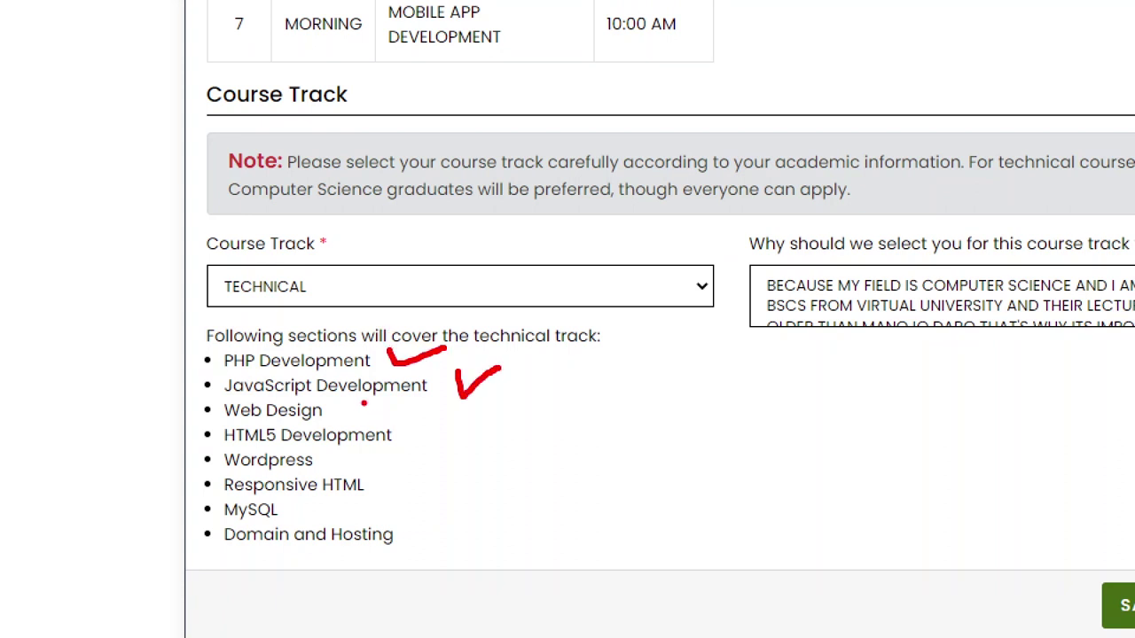
left_click_drag(362, 406, 418, 387)
left_click_drag(426, 431, 479, 422)
left_click_drag(369, 460, 434, 446)
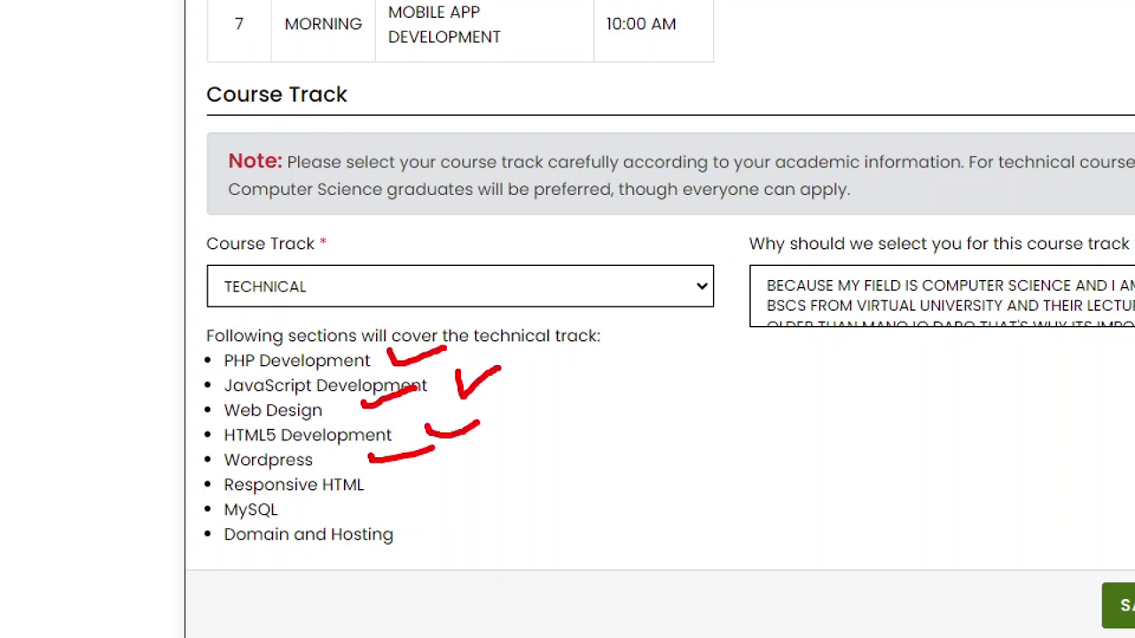
left_click_drag(427, 487, 507, 465)
left_click_drag(359, 511, 433, 486)
left_click_drag(461, 541, 545, 512)
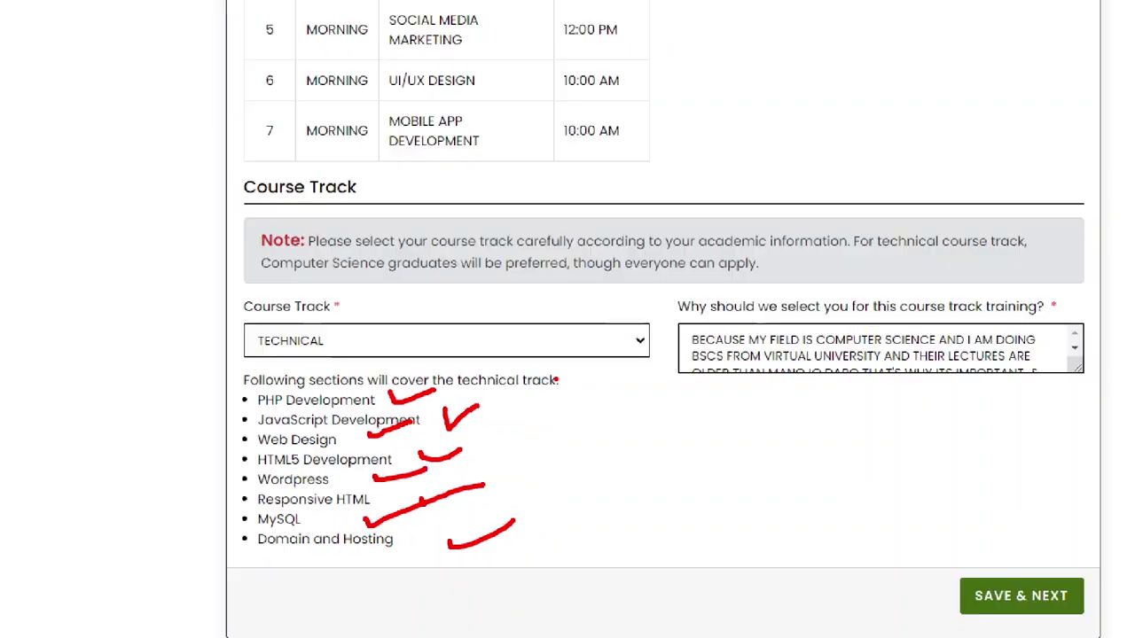
left_click(502, 285)
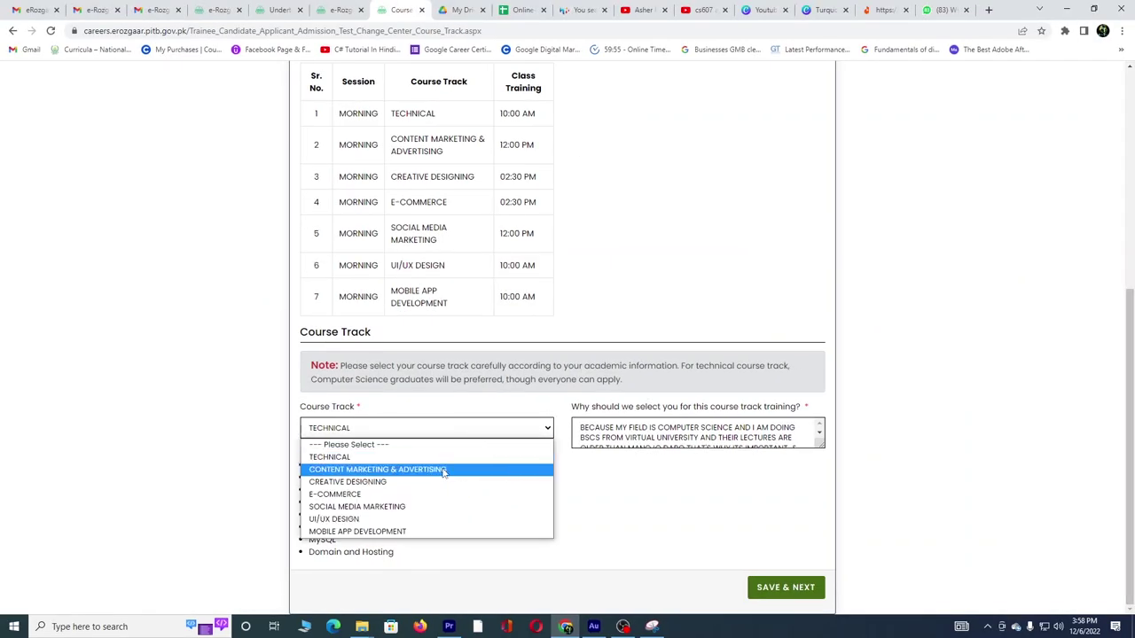
left_click(447, 470)
Leave the stray help page and return to the Course Track form
scroll(446, 483, "down", 1)
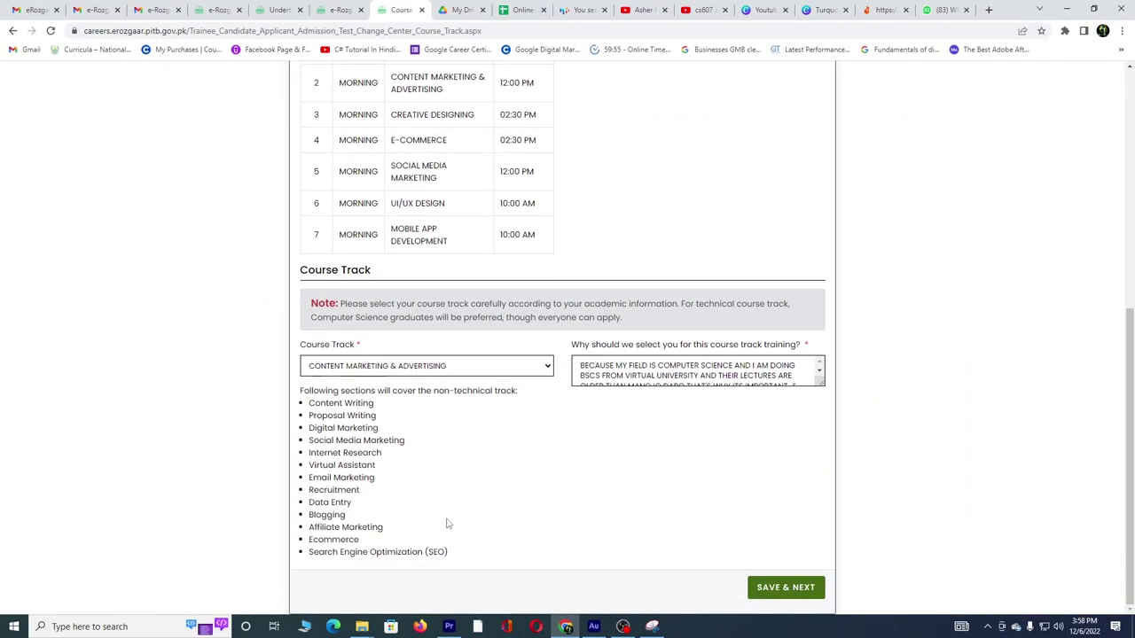
key("F1")
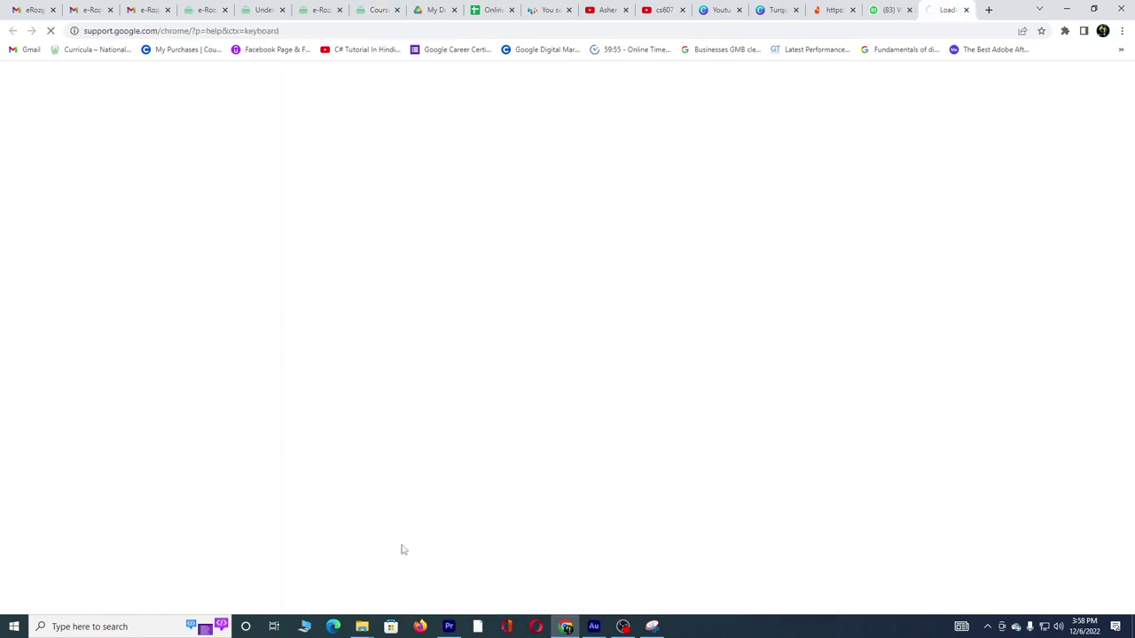
left_click(319, 8)
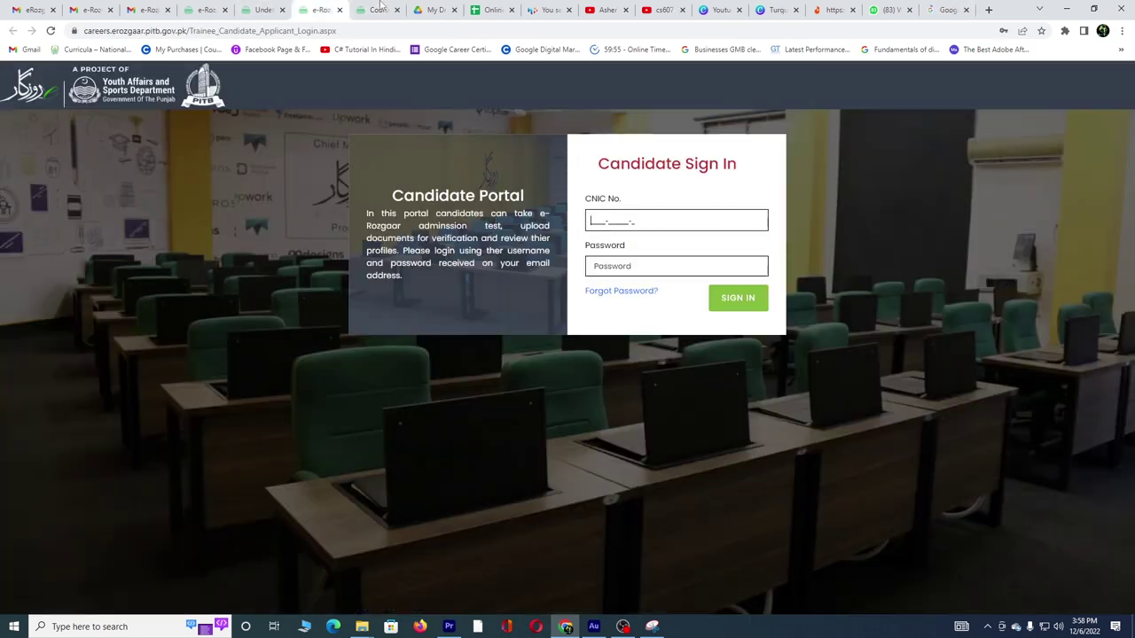
left_click(377, 9)
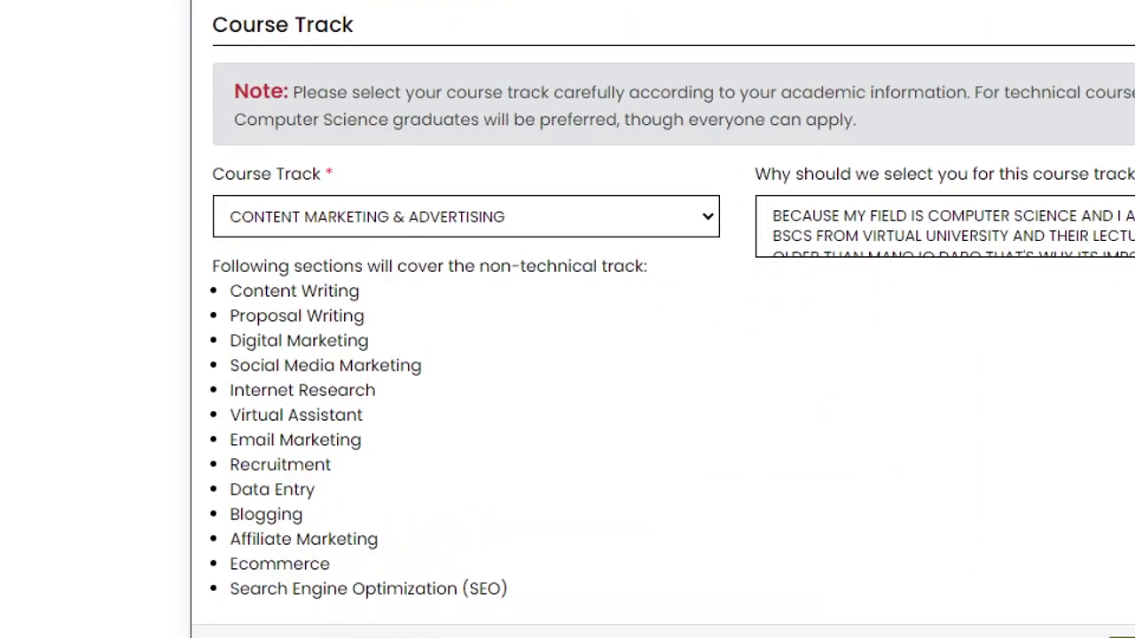
mouse_move(405, 246)
left_mouse_down()
mouse_move(457, 377)
mouse_move(408, 528)
mouse_move(535, 537)
mouse_move(543, 578)
left_mouse_up()
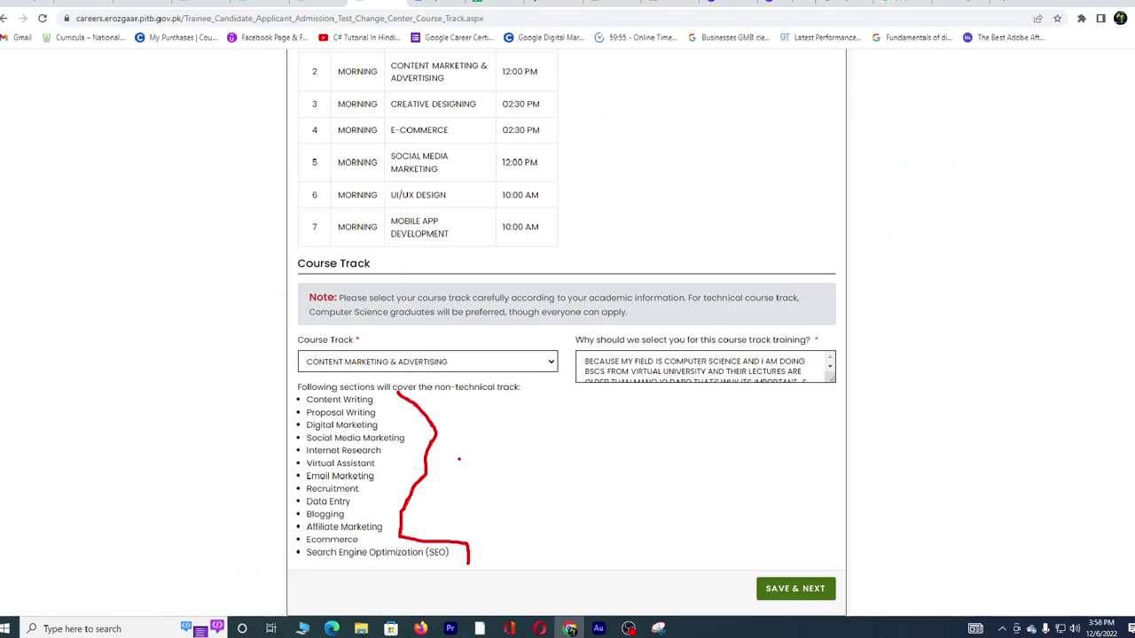
key("Escape")
Choose CREATIVE DESIGNING as the course track and mark its listed sections
left_click(582, 194)
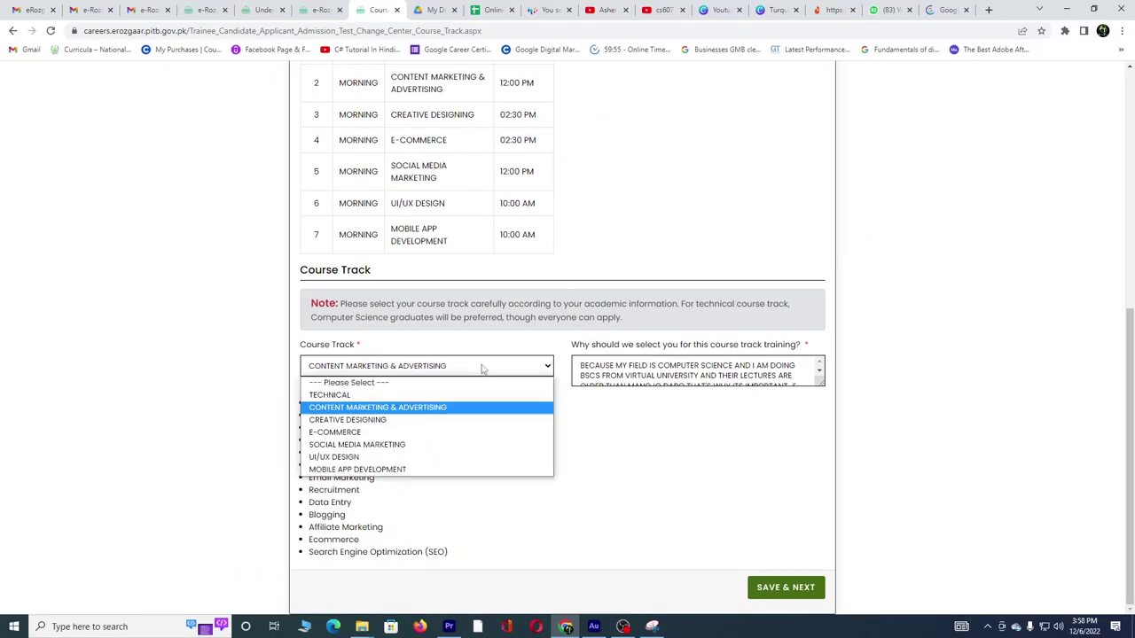
left_click(431, 422)
key("ctrl+1")
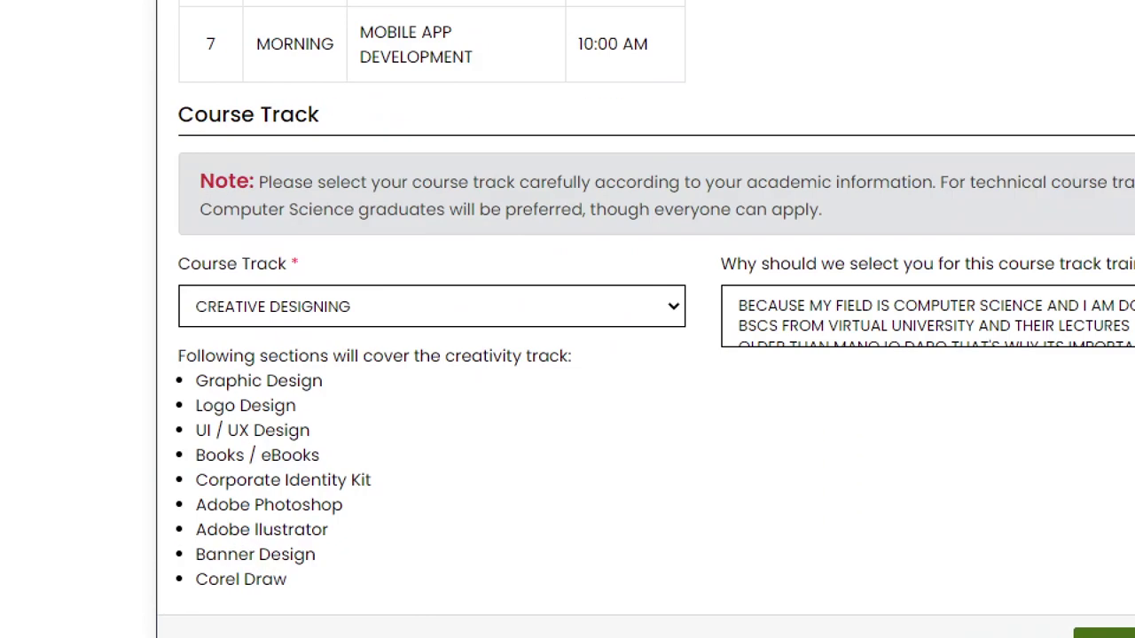
left_click_drag(385, 442, 391, 464)
mouse_move(362, 387)
left_mouse_down()
mouse_move(410, 350)
mouse_move(432, 383)
left_mouse_up()
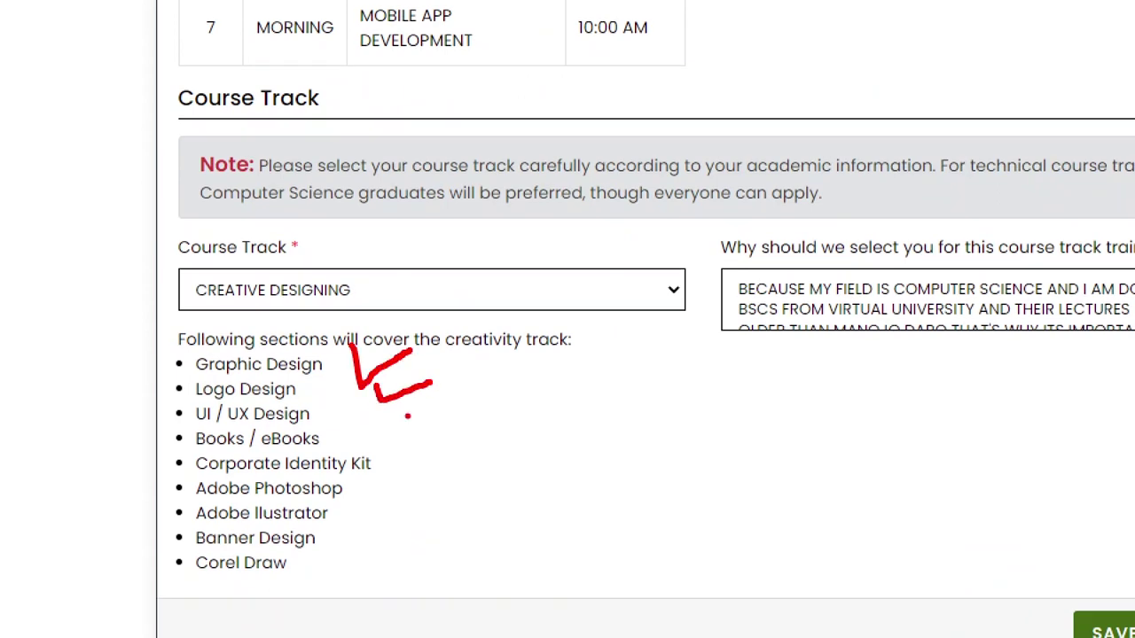